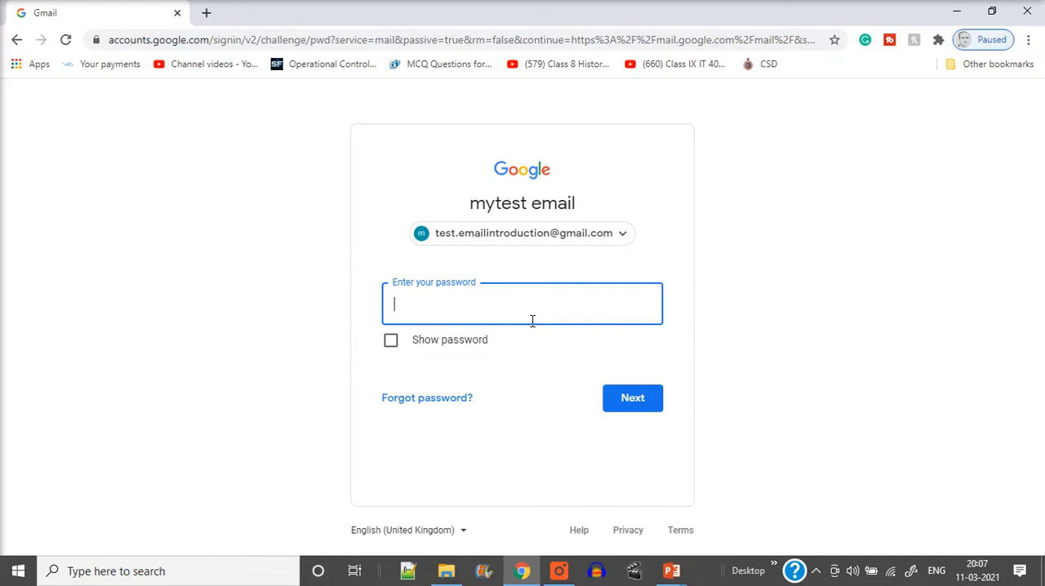
Step: Close the browser window showing the Gmail sign-in page and reopen Chrome from the running PowerPoint presentation
click(1026, 12)
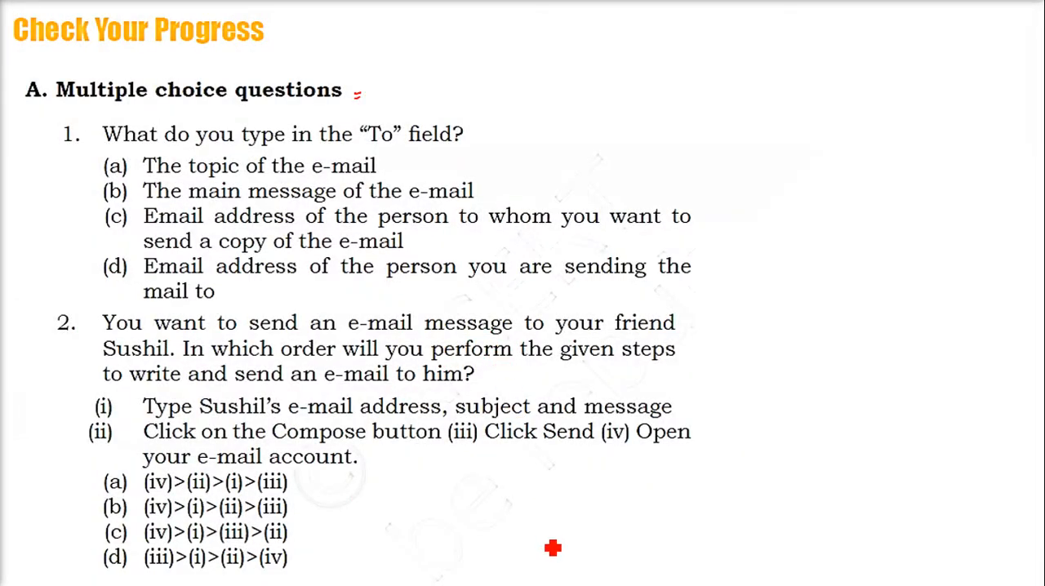
key(alt+Tab)
key(alt+Tab)
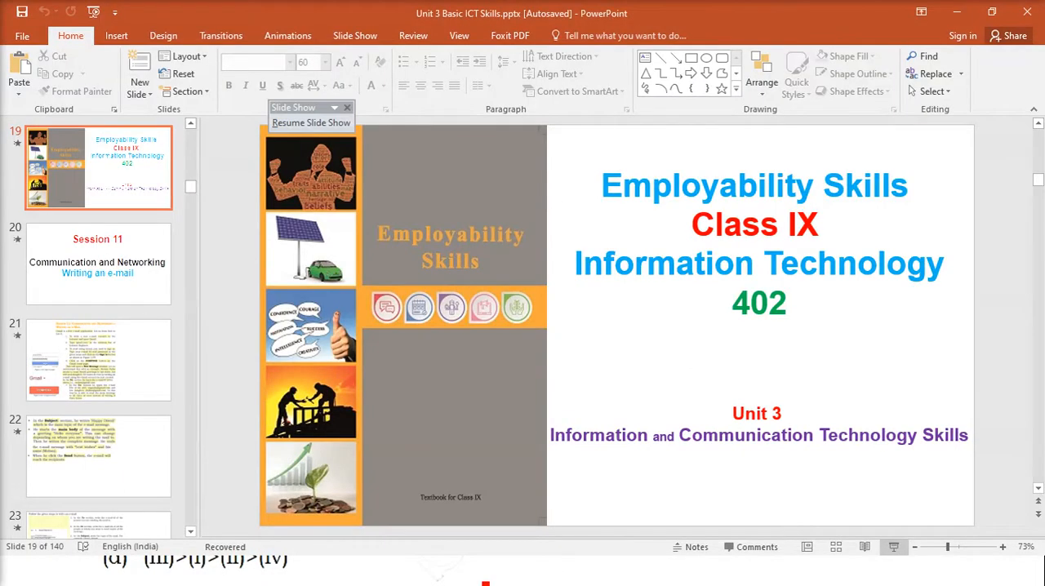
key(super)
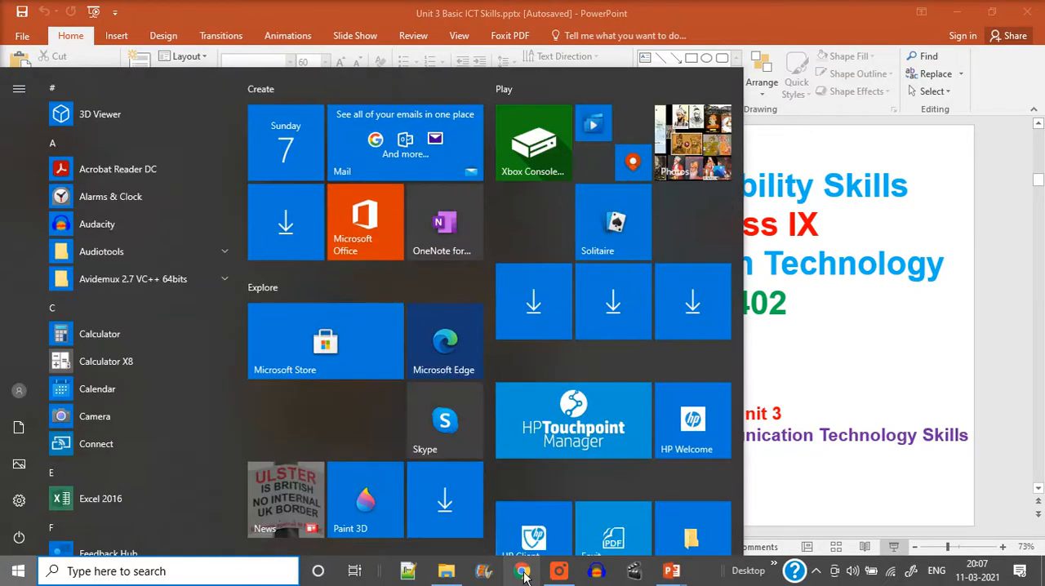
click(525, 573)
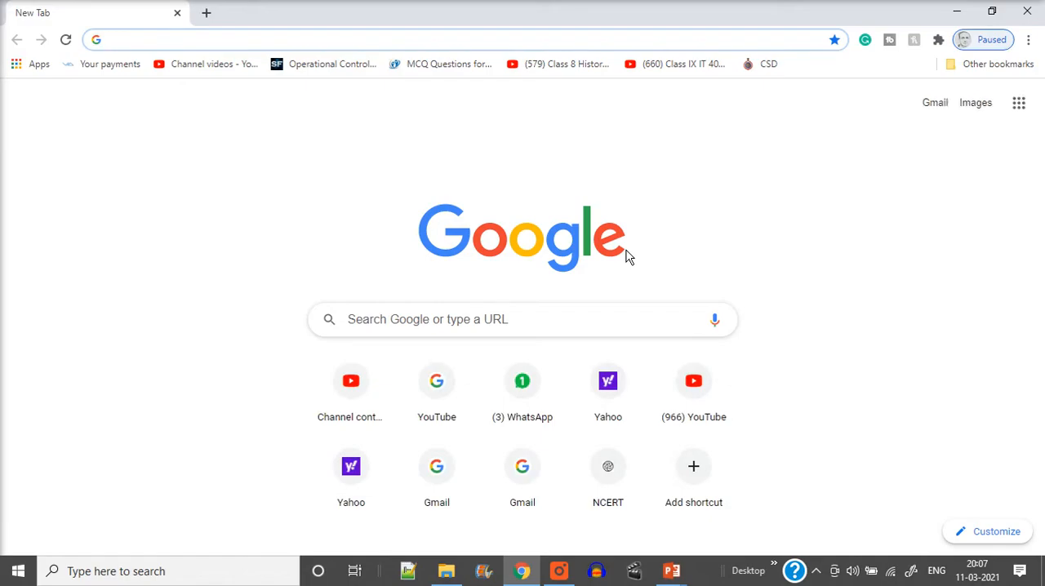
Step: Go to gmail.com and choose the signed-out test account for signing in
text(GMAIL)
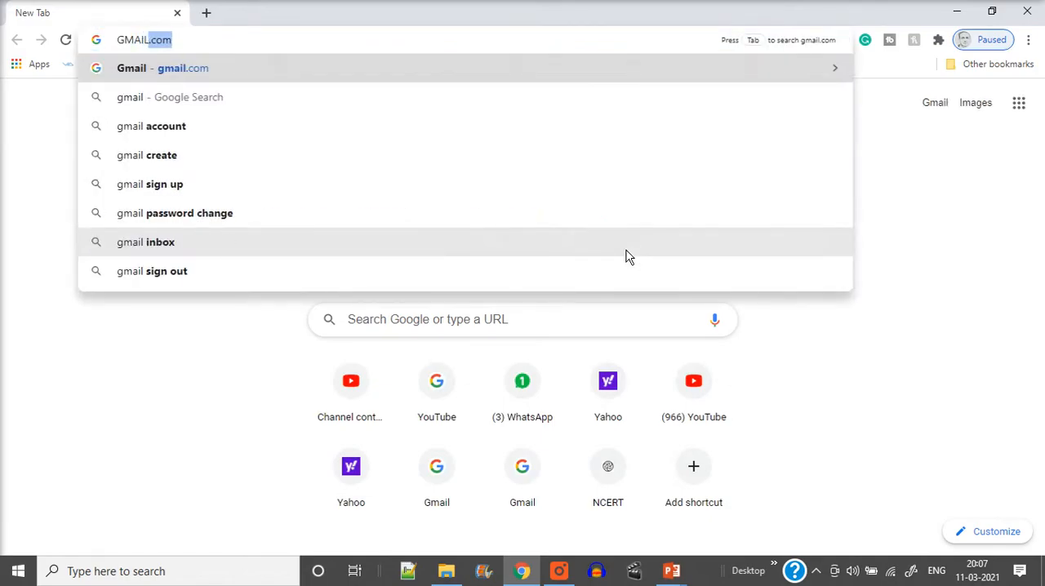
text(.COM)
key(Return)
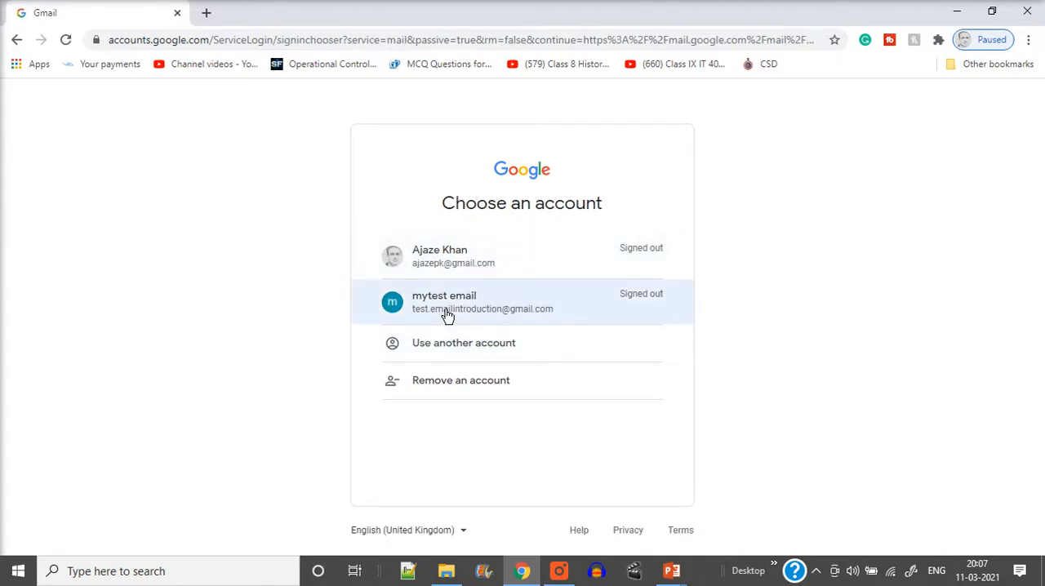
click(487, 309)
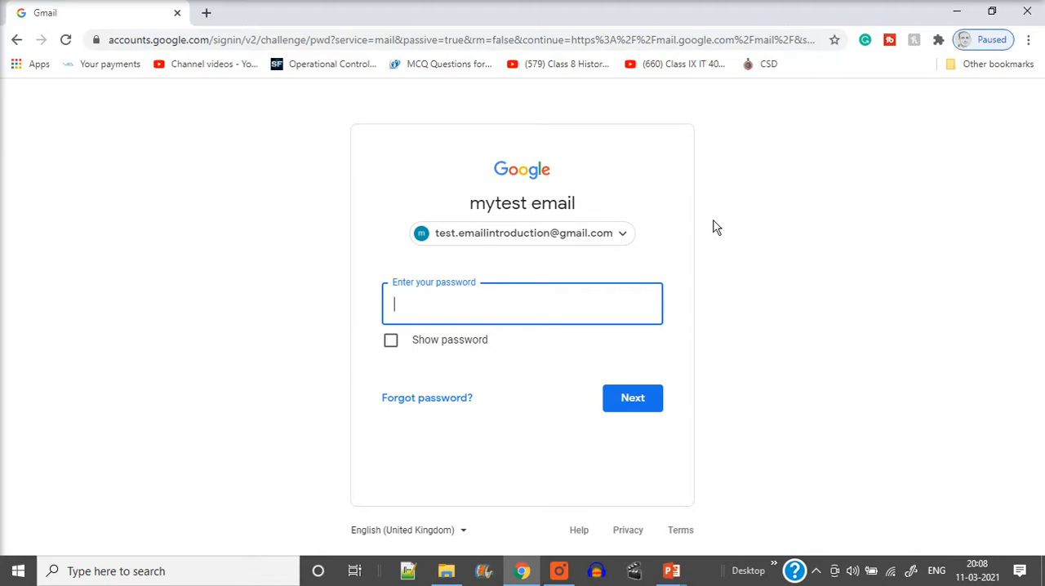
Step: Enter the account password and sign in to the mailbox
text(m)
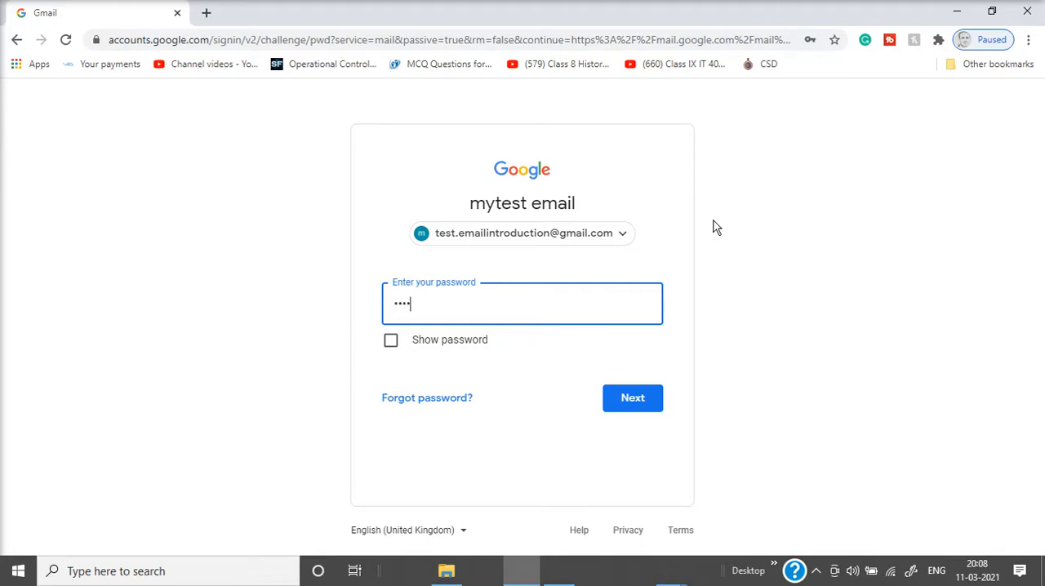
text(e)
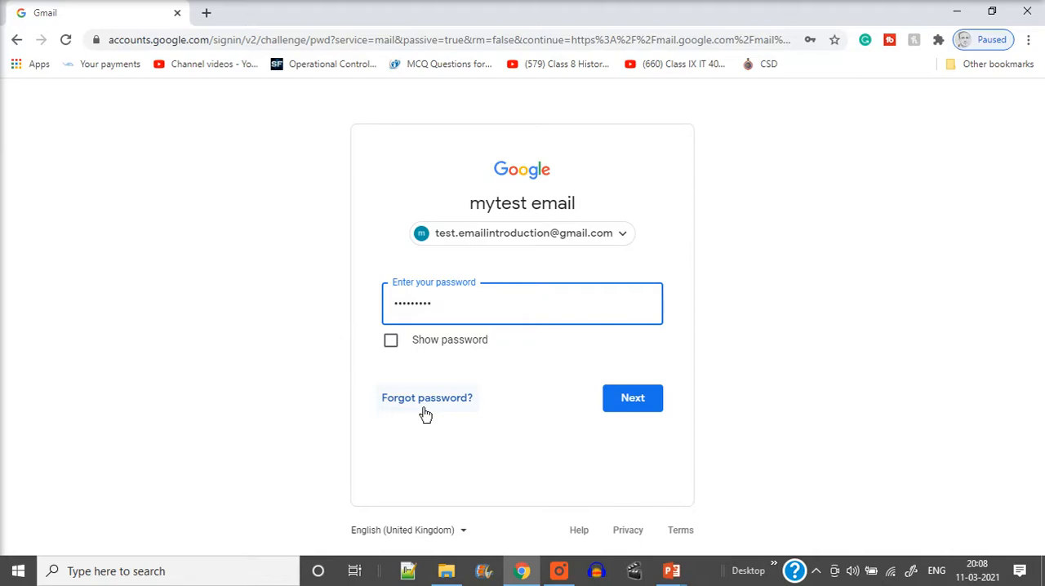
click(643, 408)
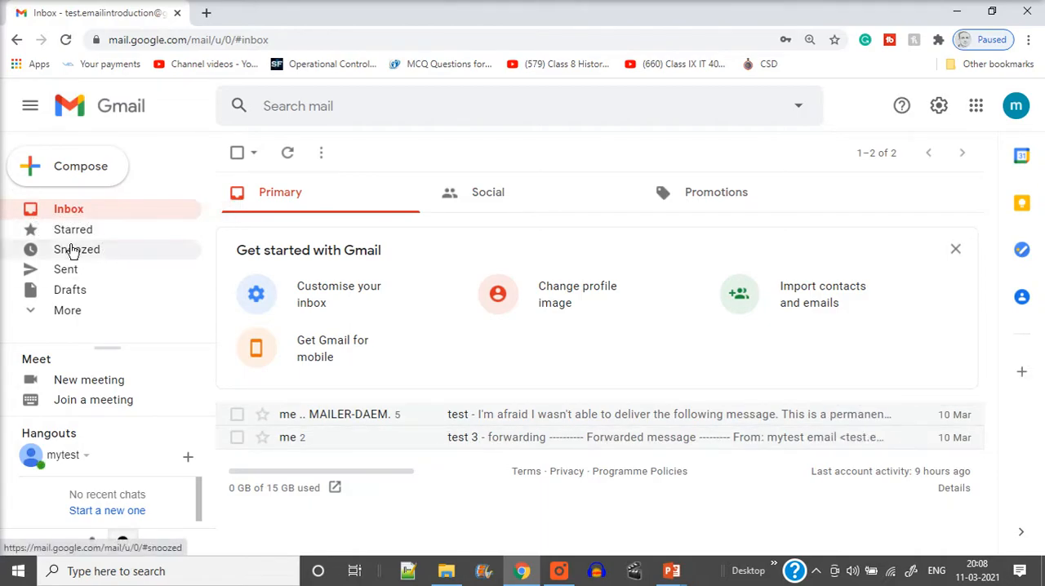
Step: Look through the Sent folder and compare it with the Inbox
click(71, 274)
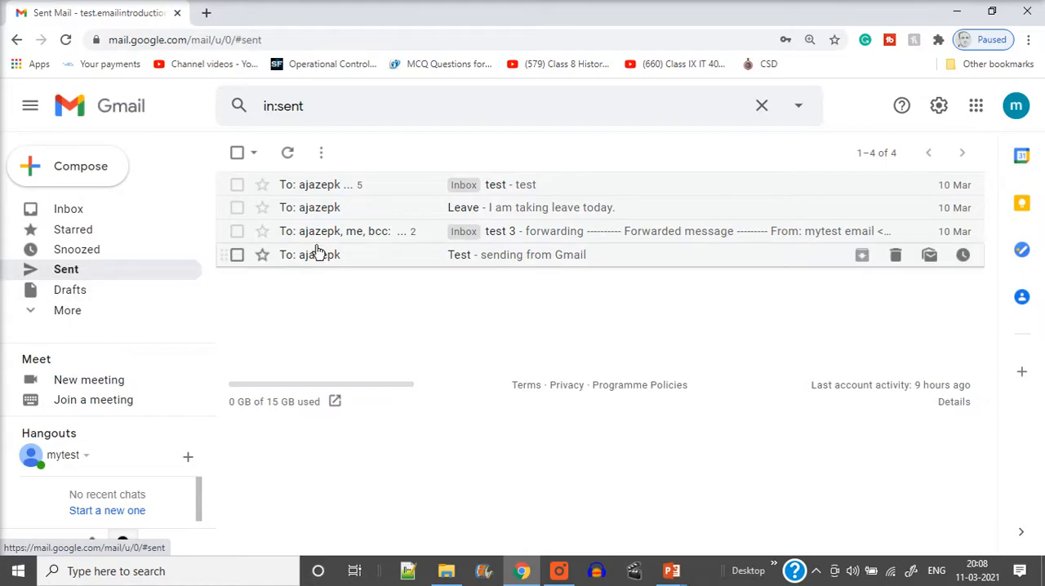
click(71, 209)
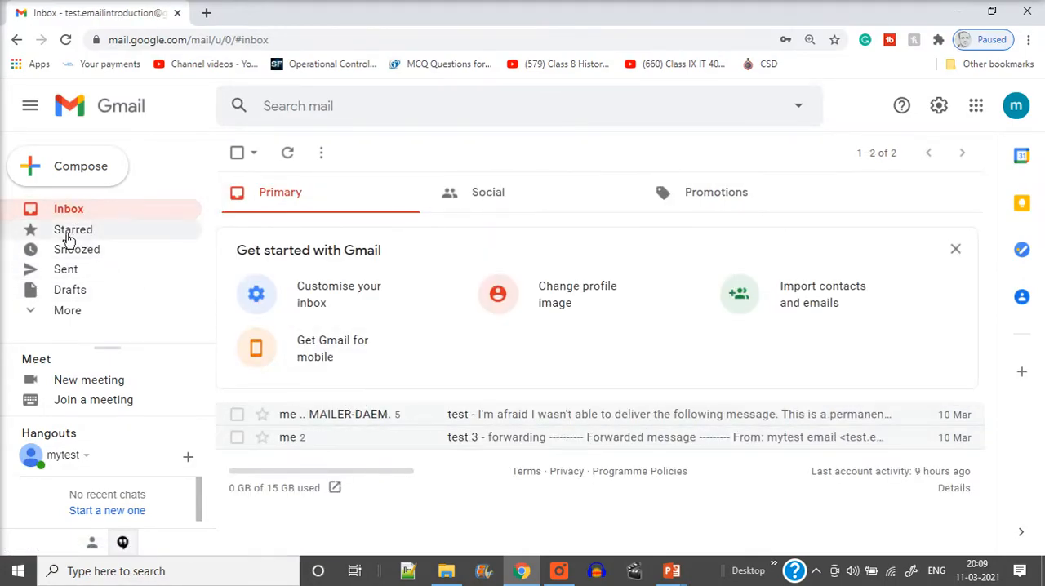
click(61, 276)
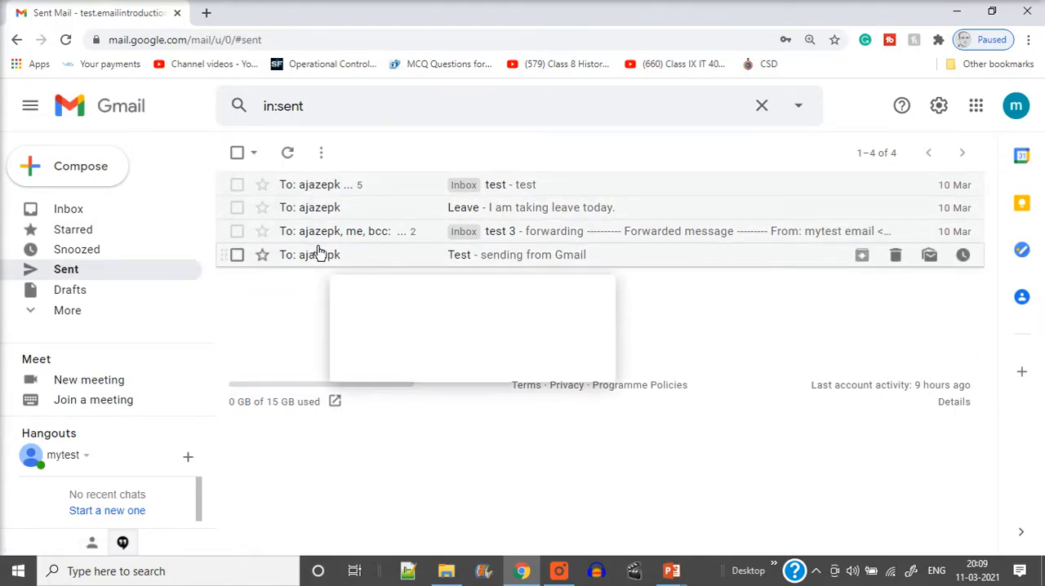
click(70, 211)
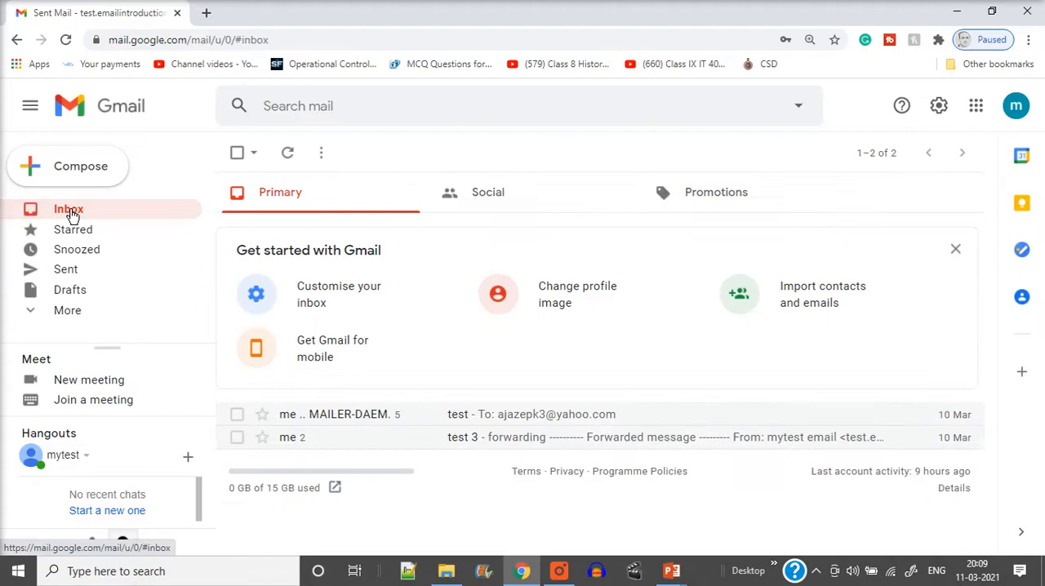
Step: Expand the mail folder list and delete only the "test" conversation from the Inbox
click(237, 415)
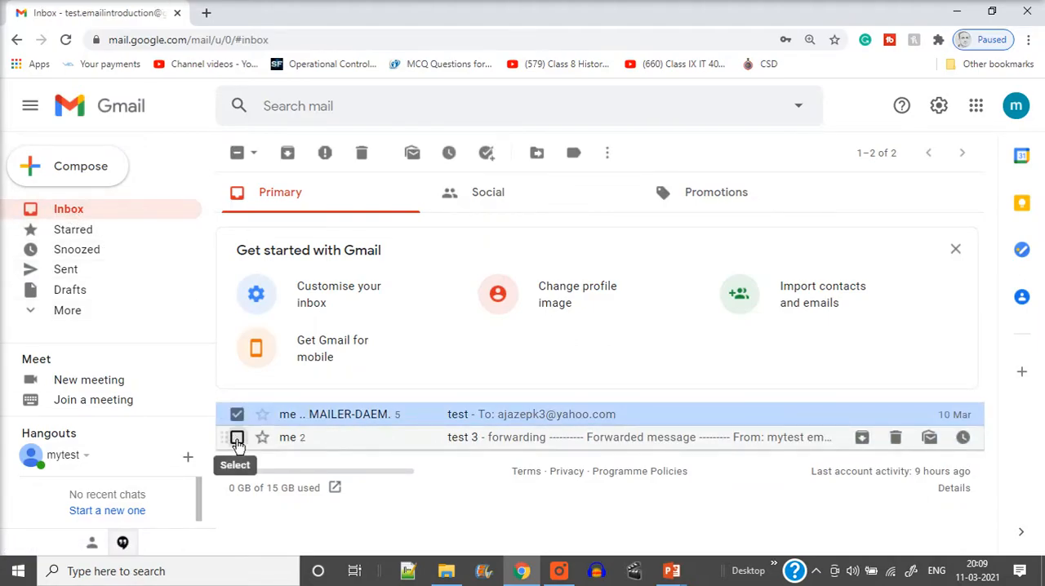
click(236, 436)
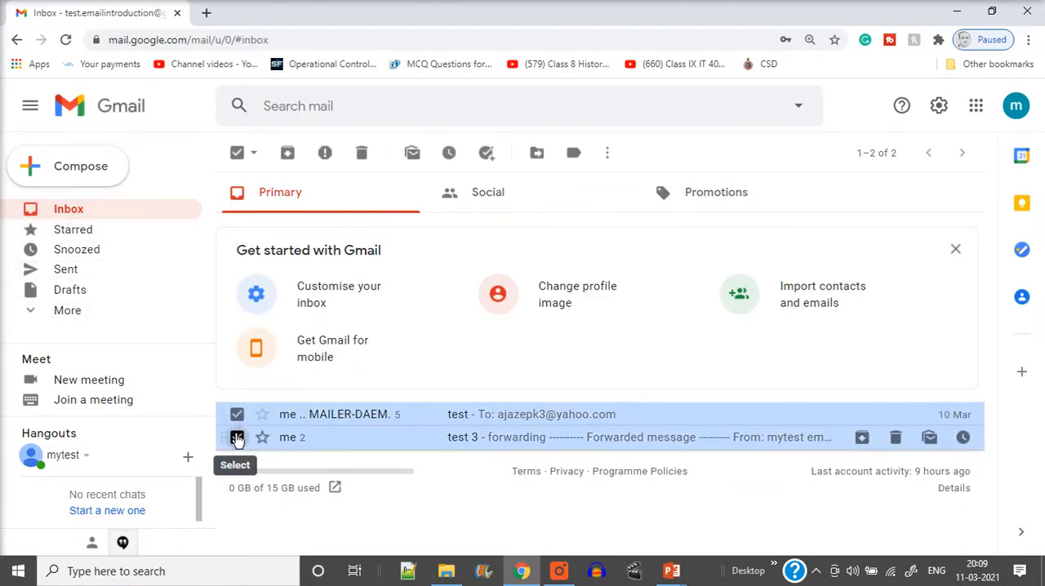
click(237, 436)
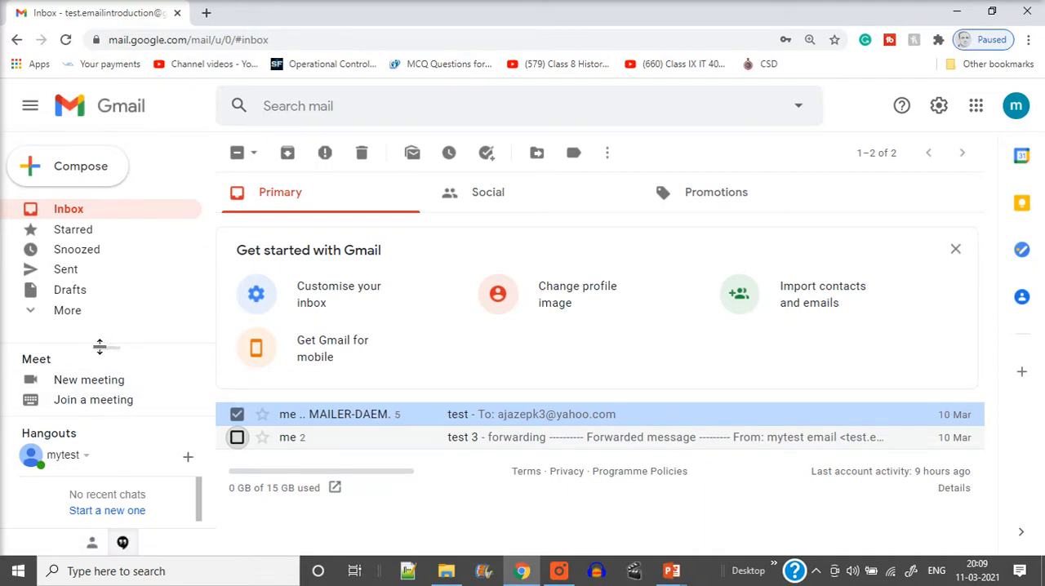
click(25, 311)
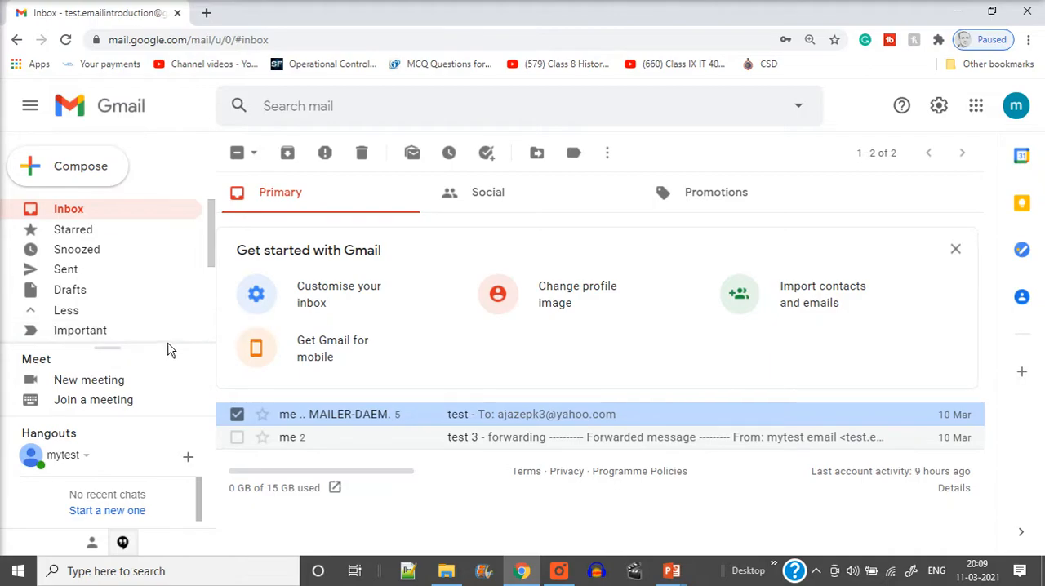
drag(171, 369, 162, 381)
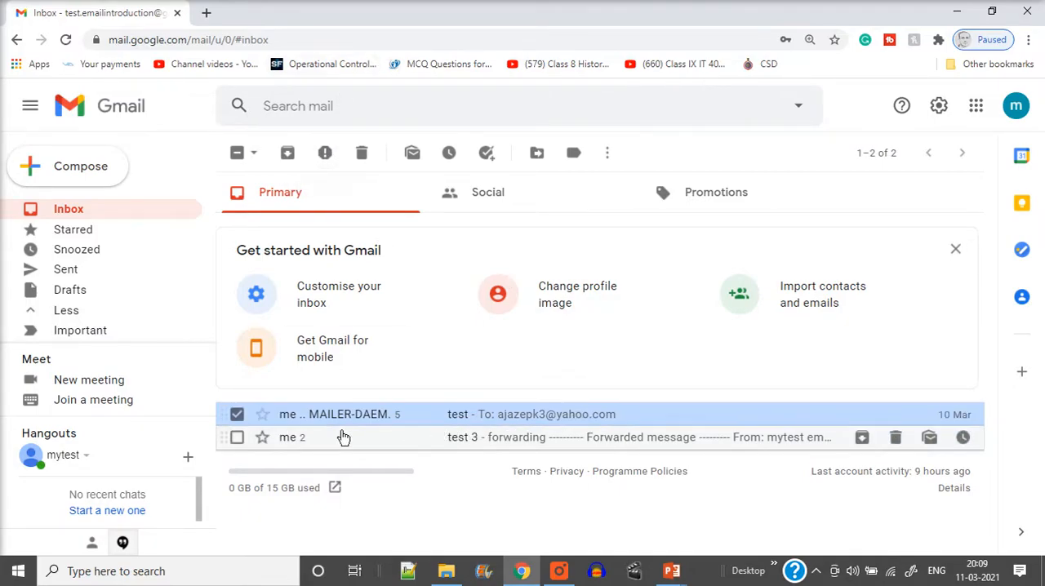
click(360, 154)
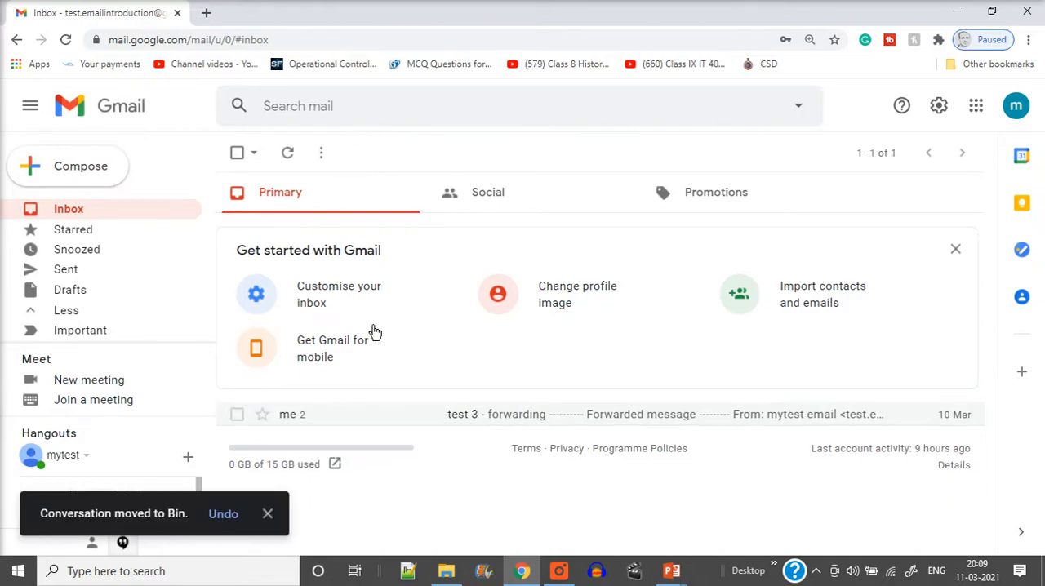
Step: Select the "test 3" conversation, review the additional message actions, and delete it from the Inbox
click(237, 416)
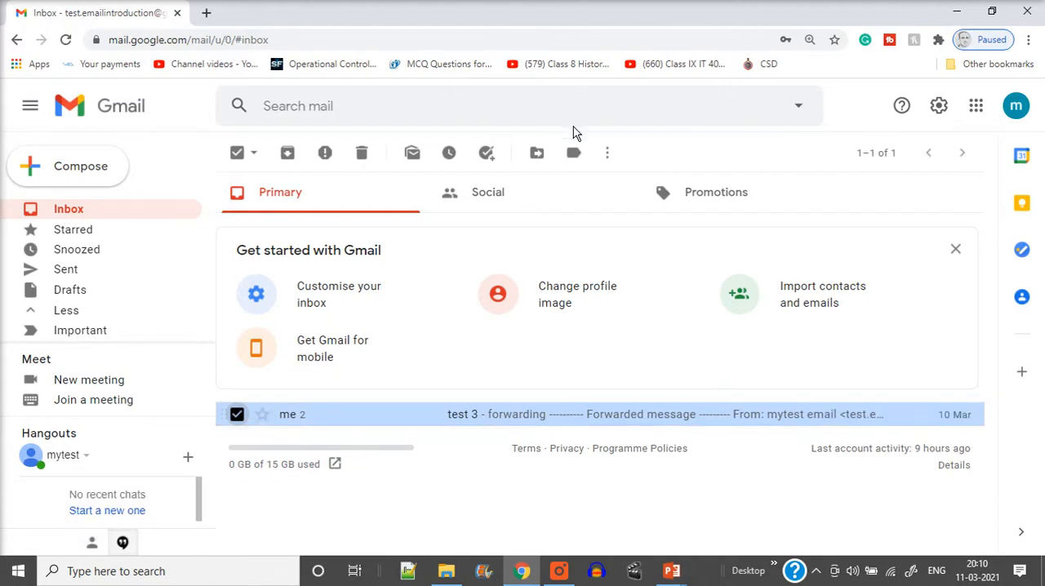
click(605, 158)
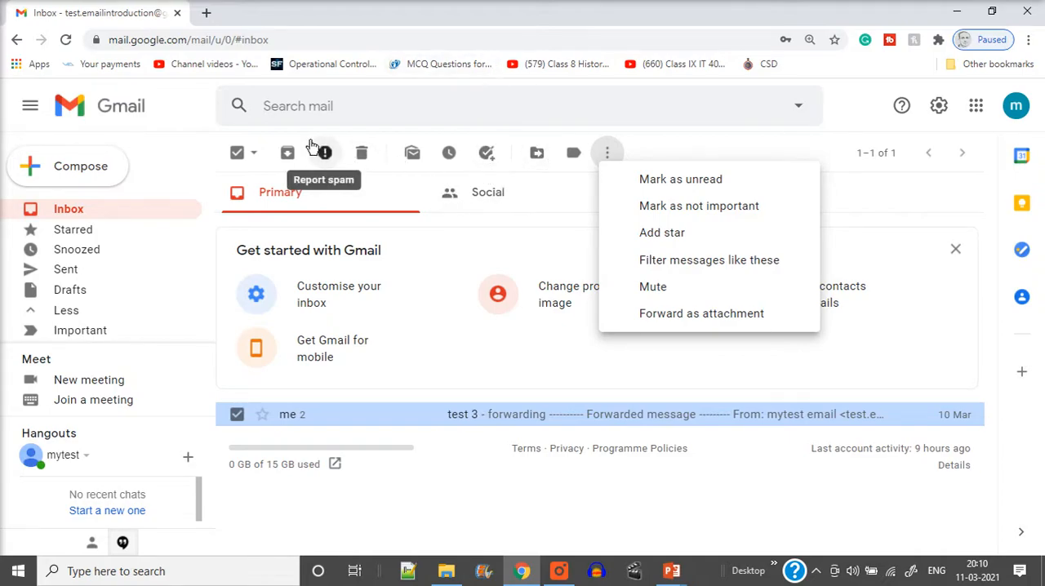
click(853, 110)
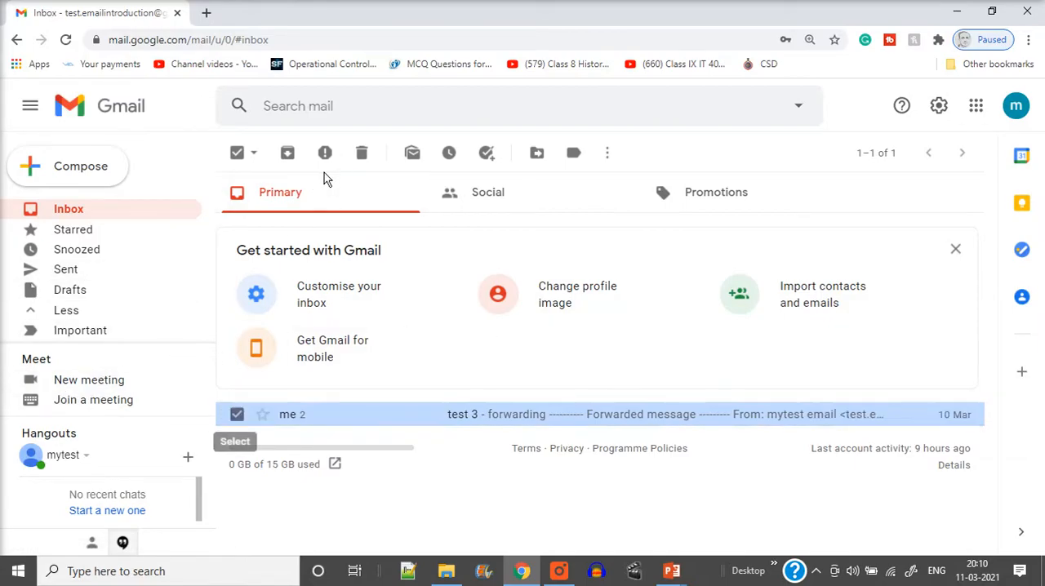
click(361, 153)
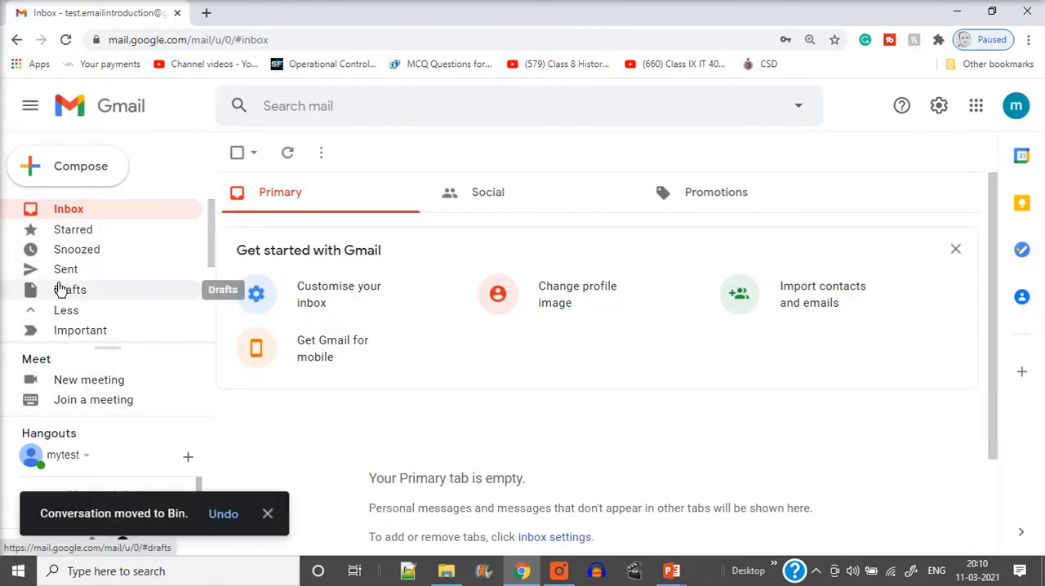
Step: Delete the "Leave" and "Test" messages from the Sent folder
click(29, 270)
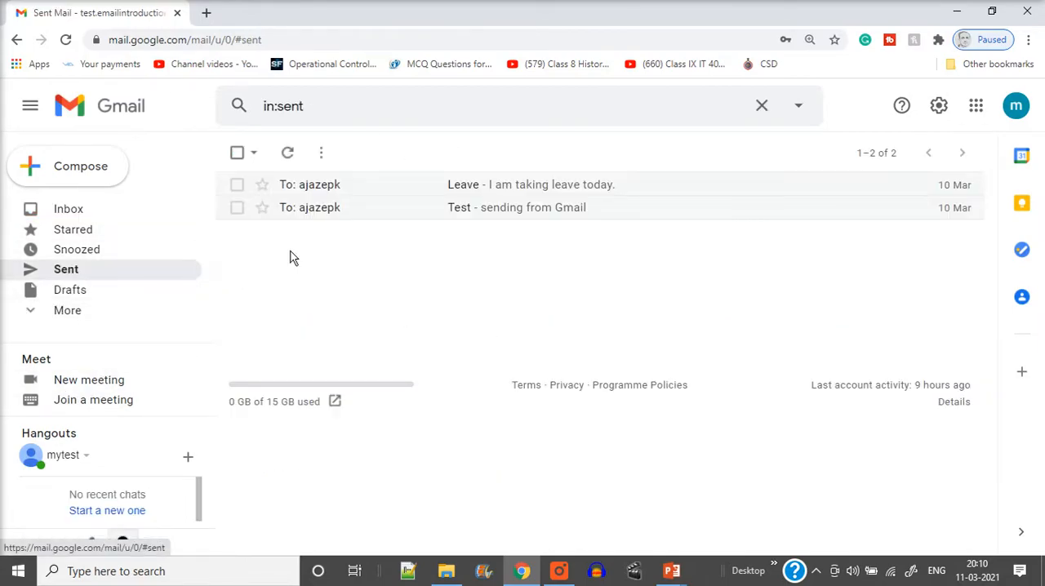
click(237, 184)
click(237, 207)
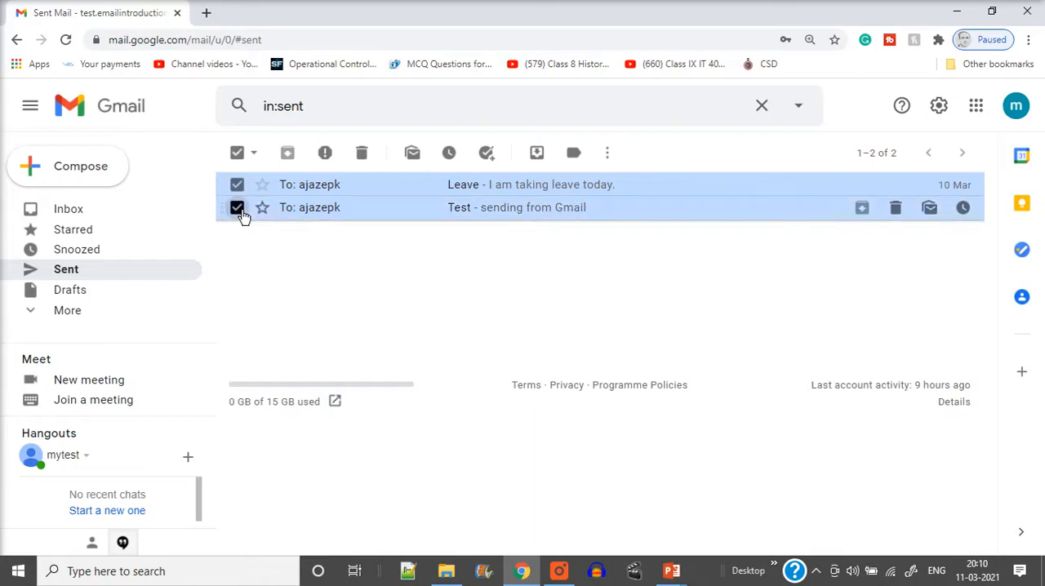
click(362, 154)
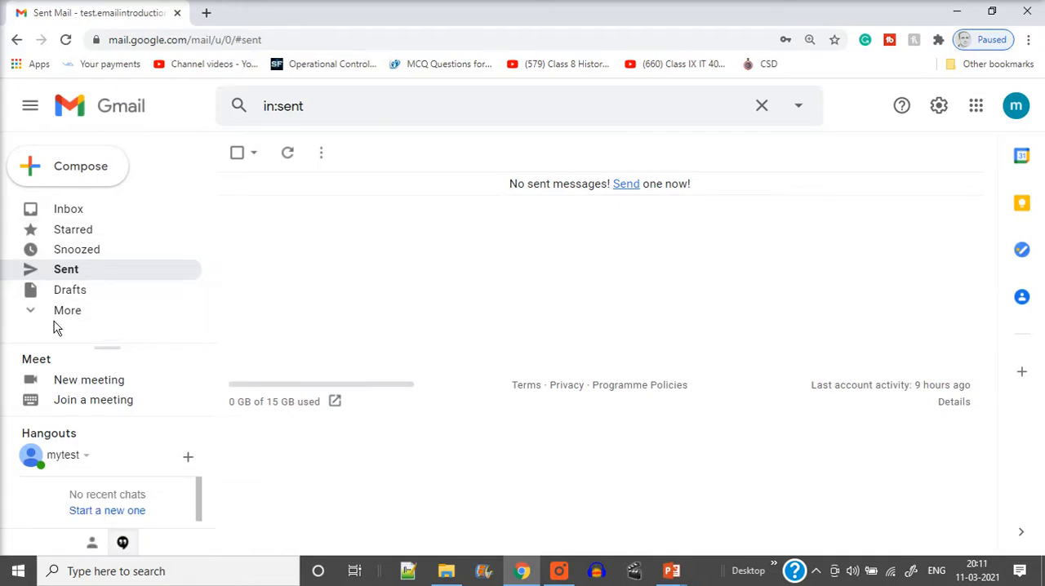
Step: Open the Bin and permanently delete all conversations in it
click(24, 317)
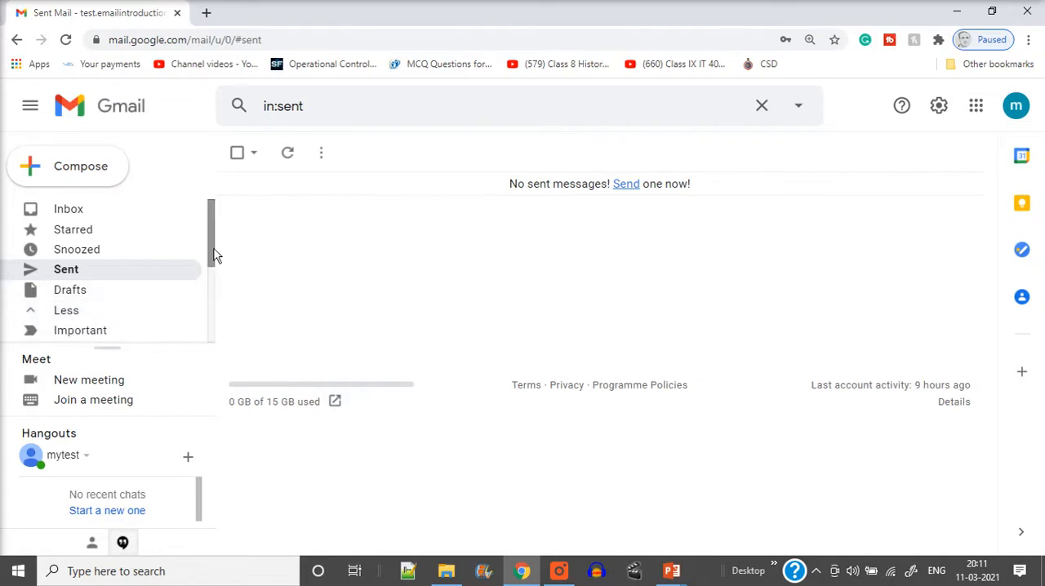
drag(211, 237, 219, 320)
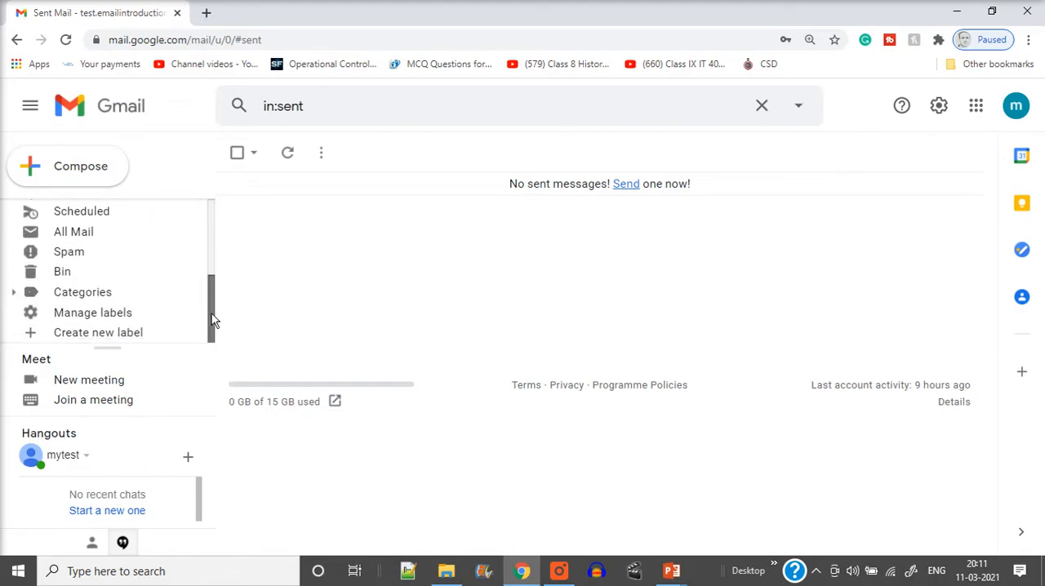
click(59, 274)
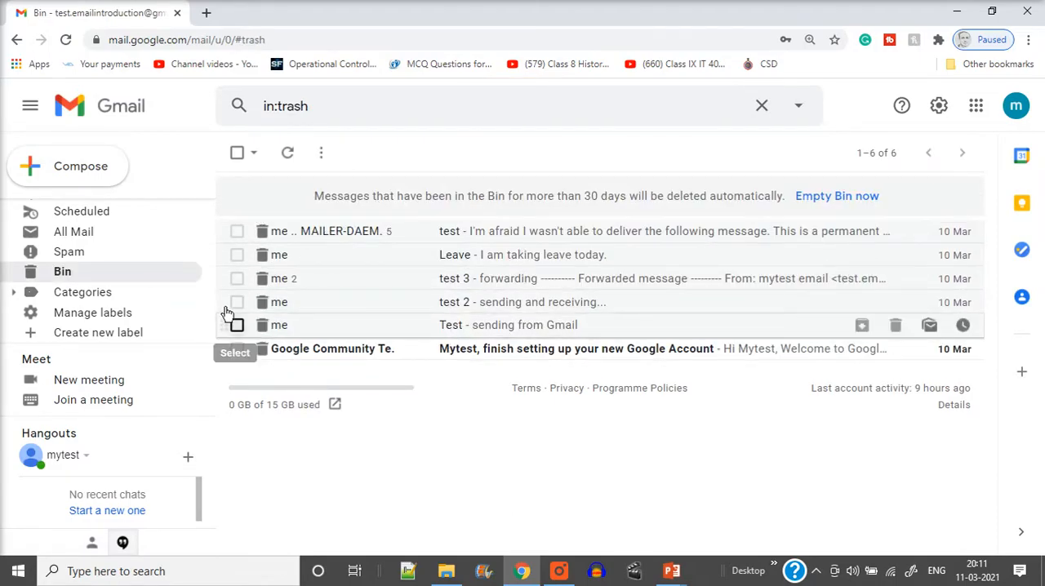
click(236, 152)
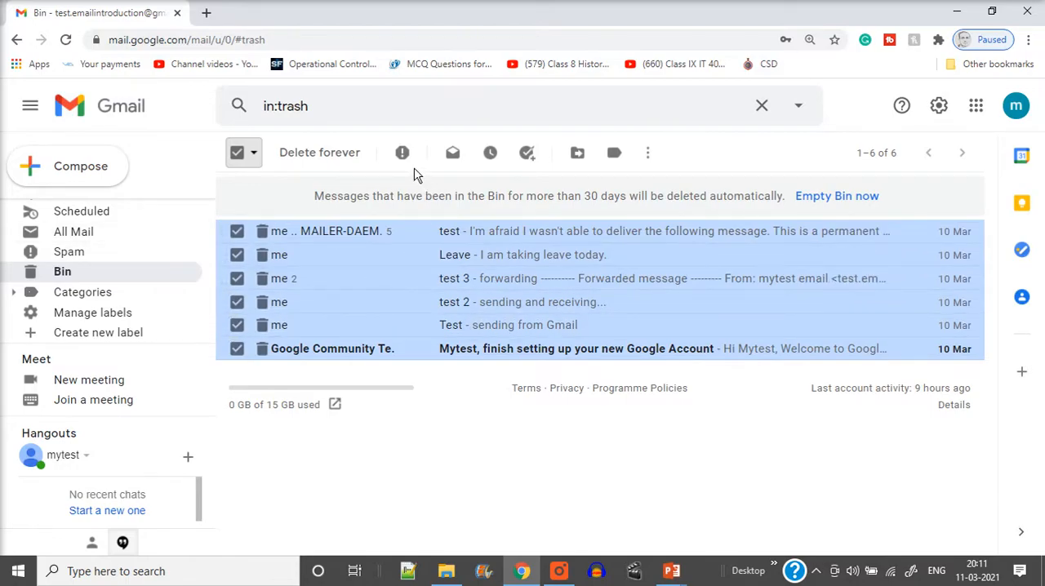
click(317, 157)
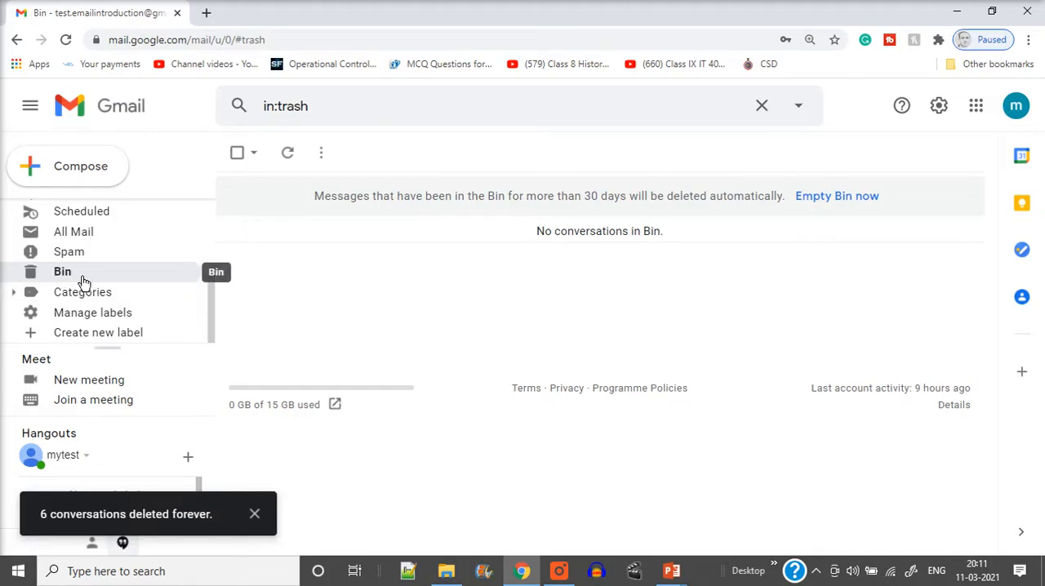
Step: Start composing a new email message
scroll(83, 282, up, 5)
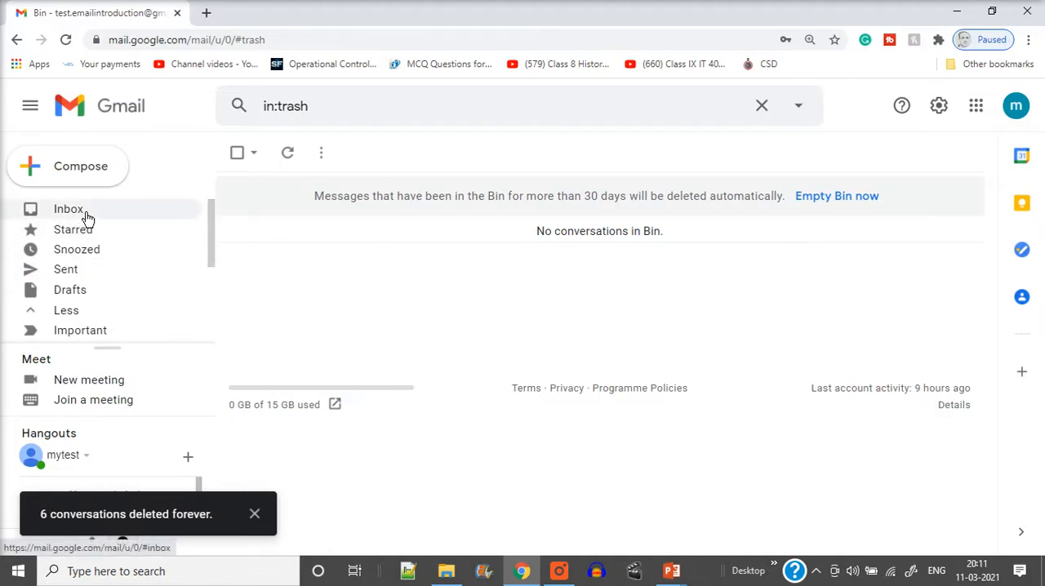
click(91, 168)
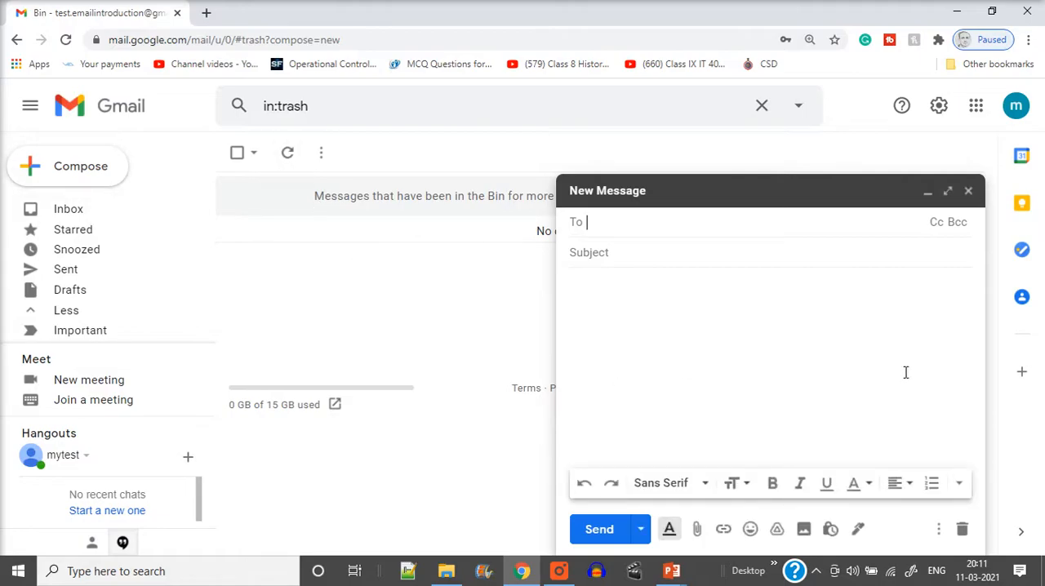
Step: Open Yahoo Mail in a new browser tab and choose the saved account to sign in with
click(205, 12)
text(yah)
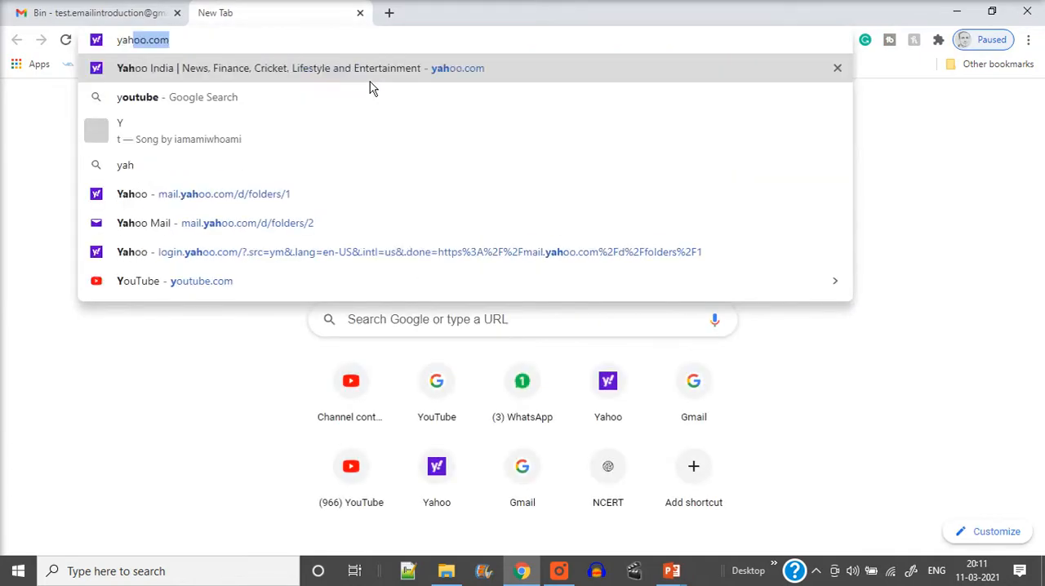
click(296, 219)
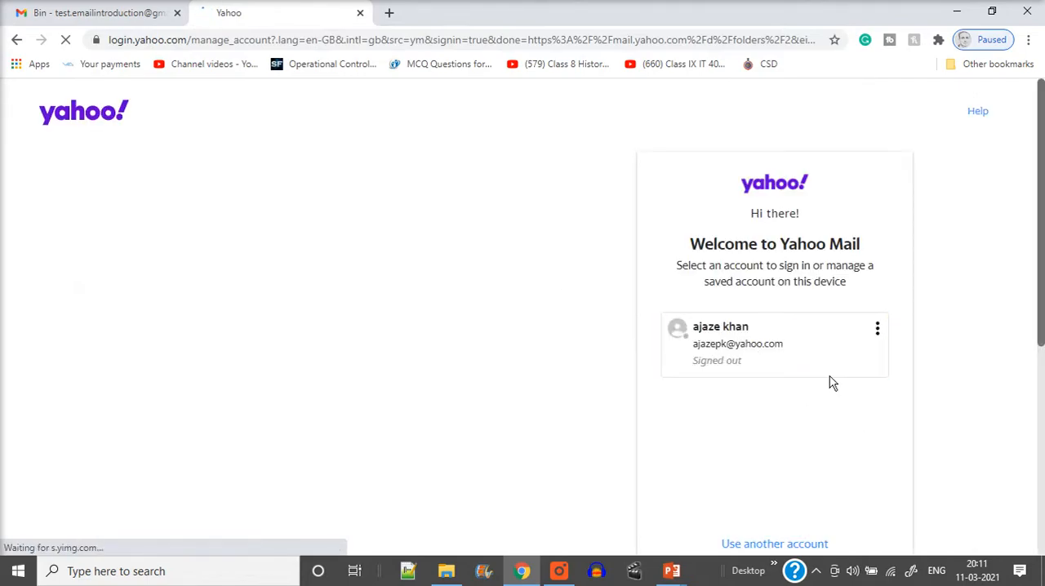
click(753, 364)
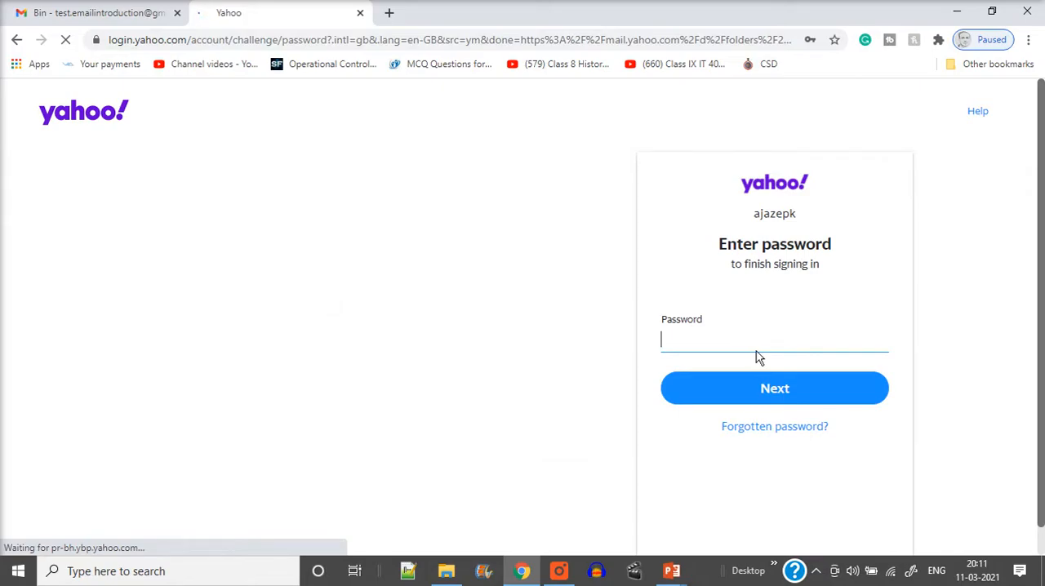
Step: Try to sign in to Yahoo Mail by entering the account password
key(ctrl+v)
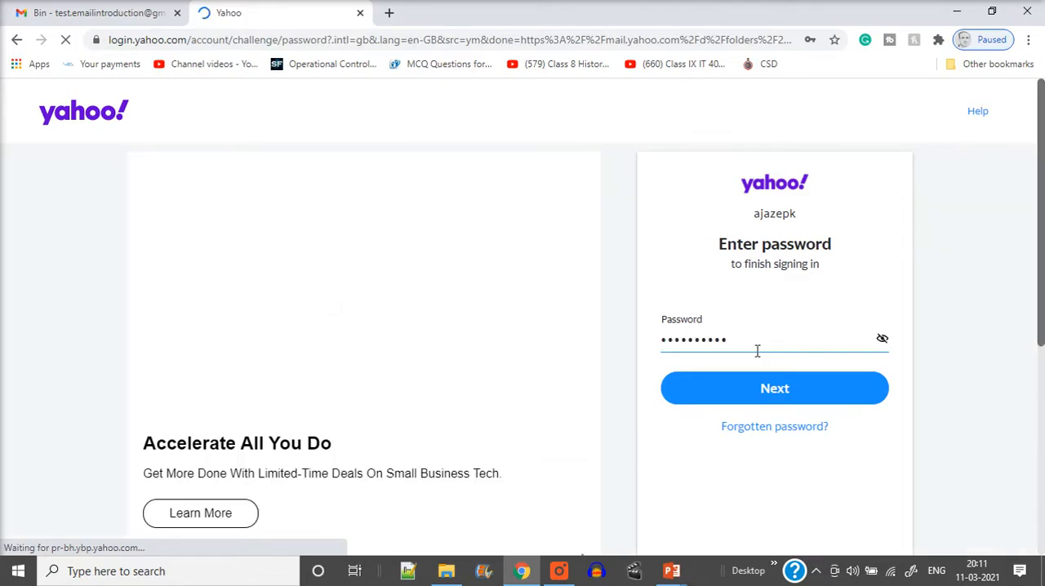
key(ctrl+a)
text(••••)
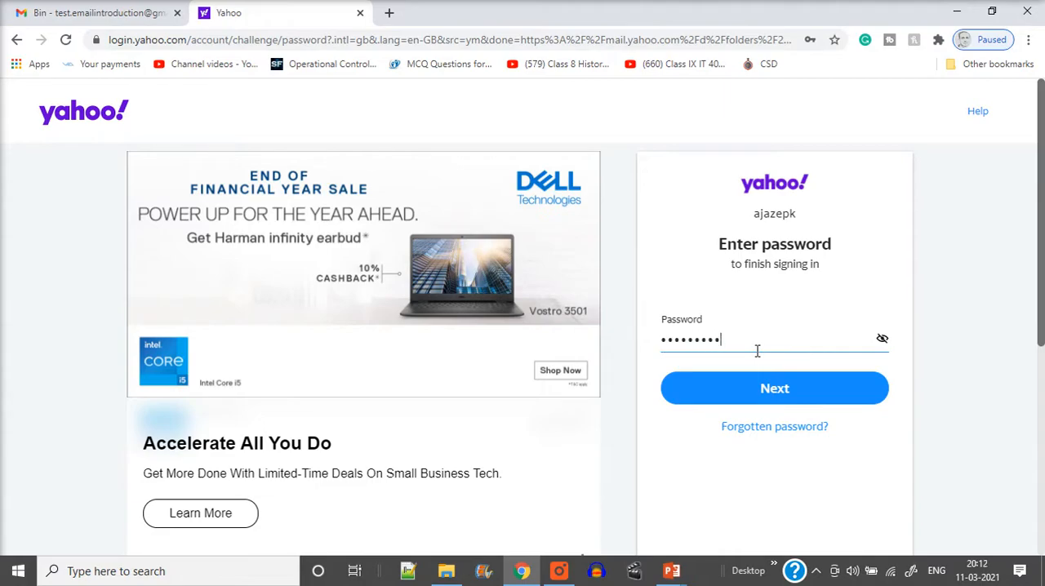
click(774, 391)
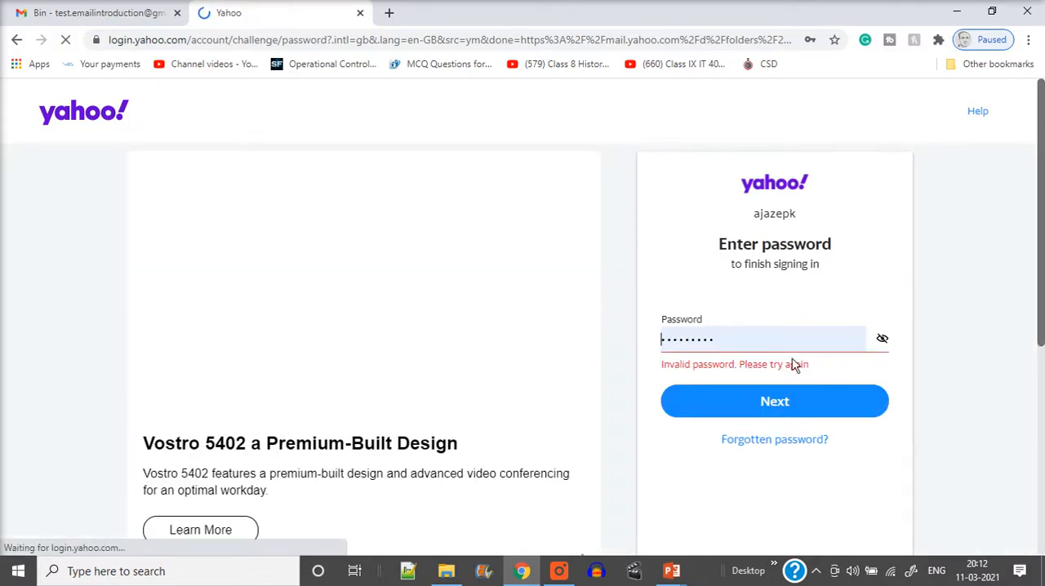
Step: Replace the entry with the browser's saved account password and sign in to Yahoo Mail
double_click(739, 346)
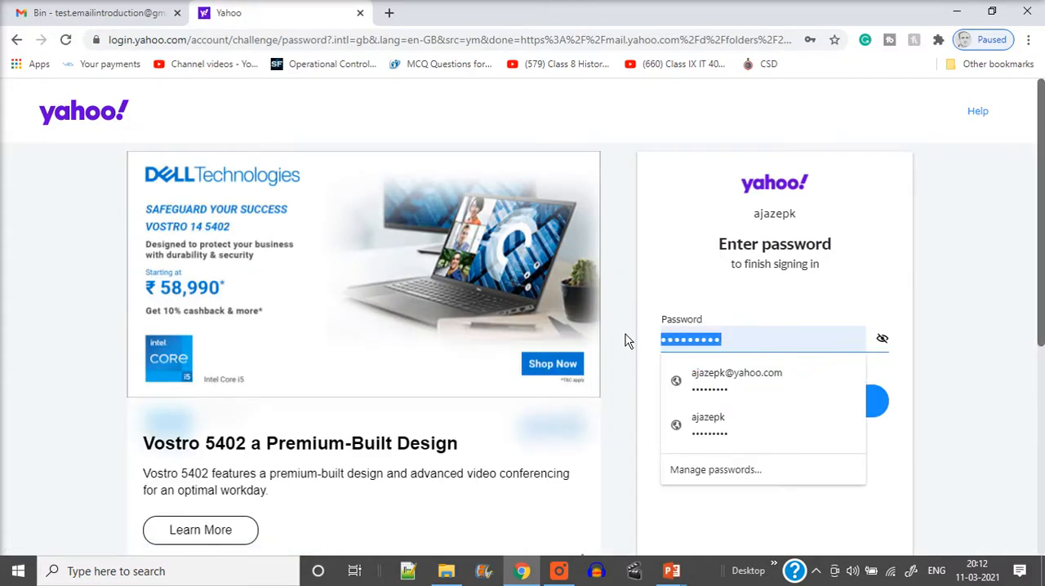
click(709, 390)
click(841, 408)
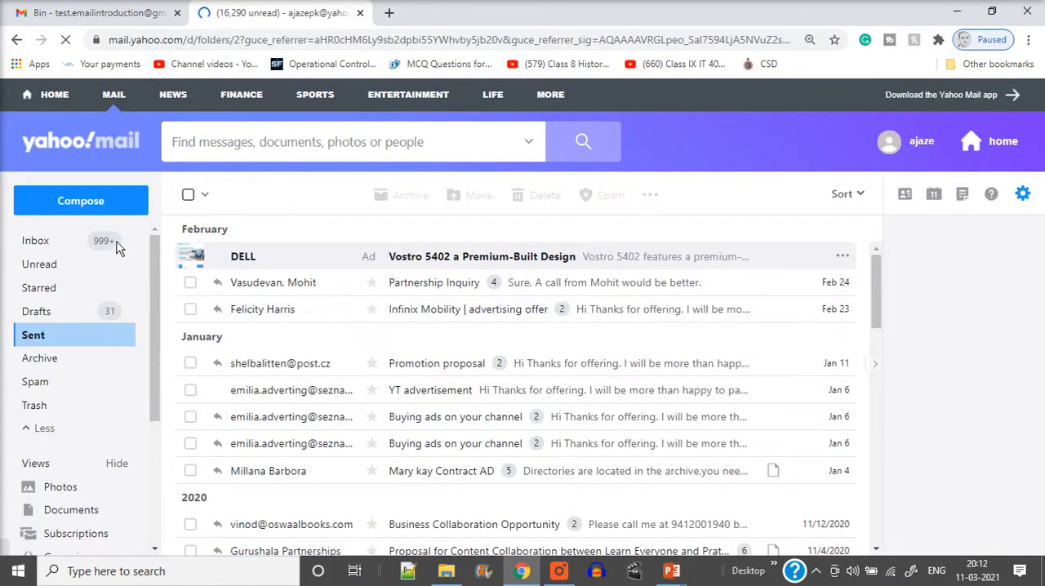
Step: Switch back to the new message in Gmail and fill in the main recipient's email address
click(65, 12)
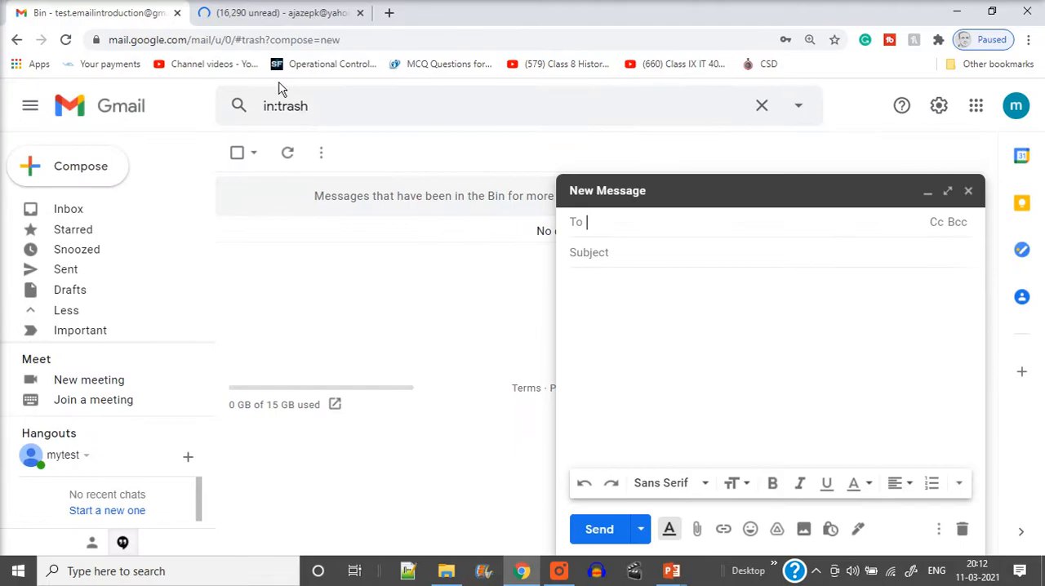
click(257, 15)
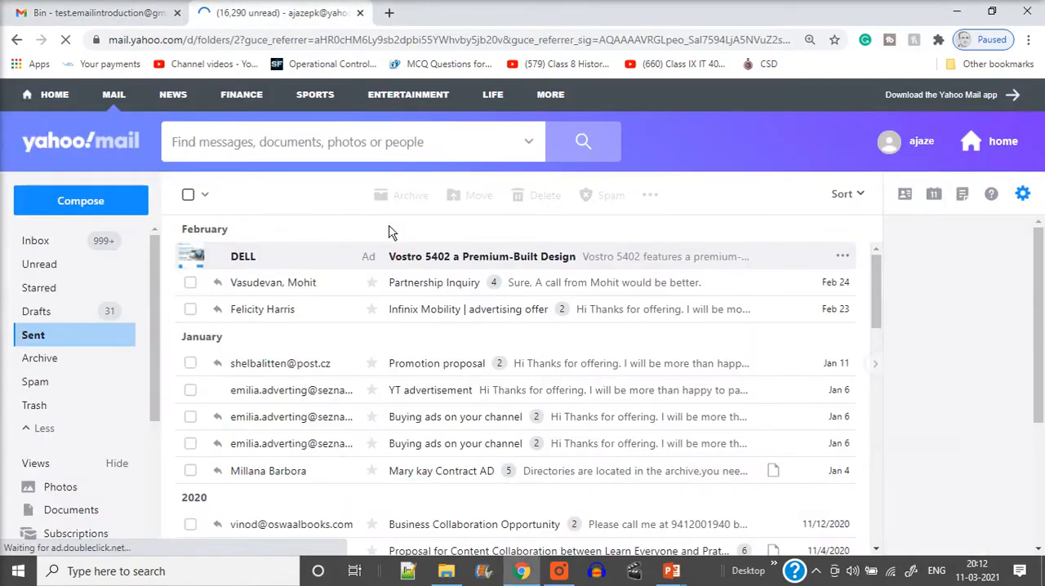
click(79, 10)
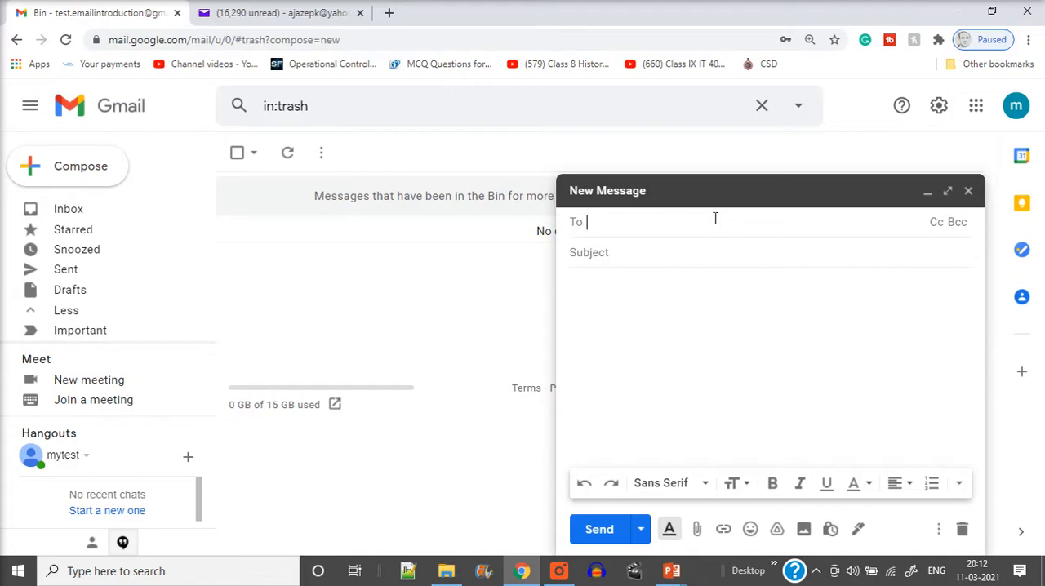
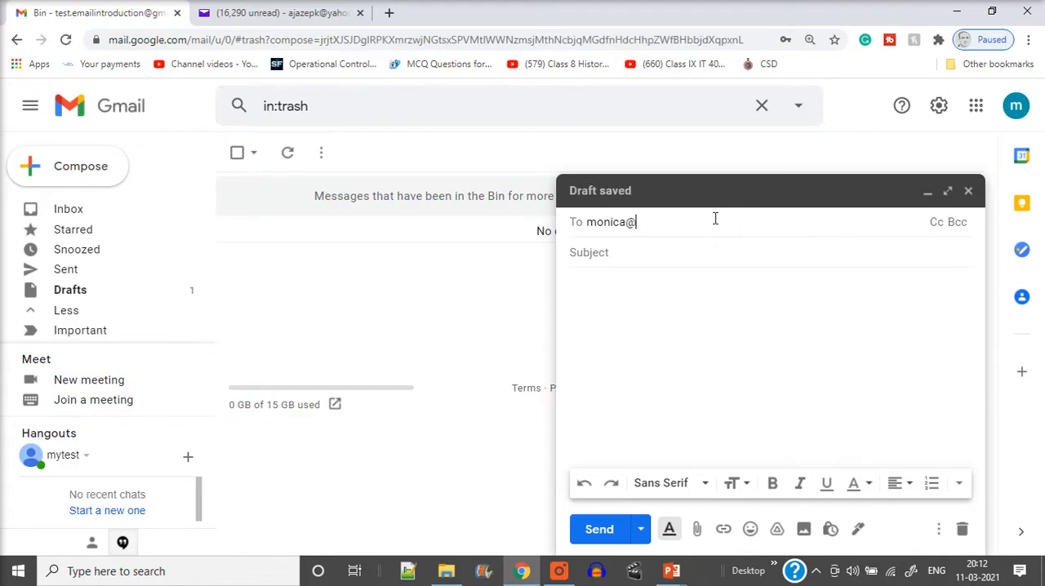
Step: Add a Cc line to the message and fill in the first copied recipient's email address
click(939, 223)
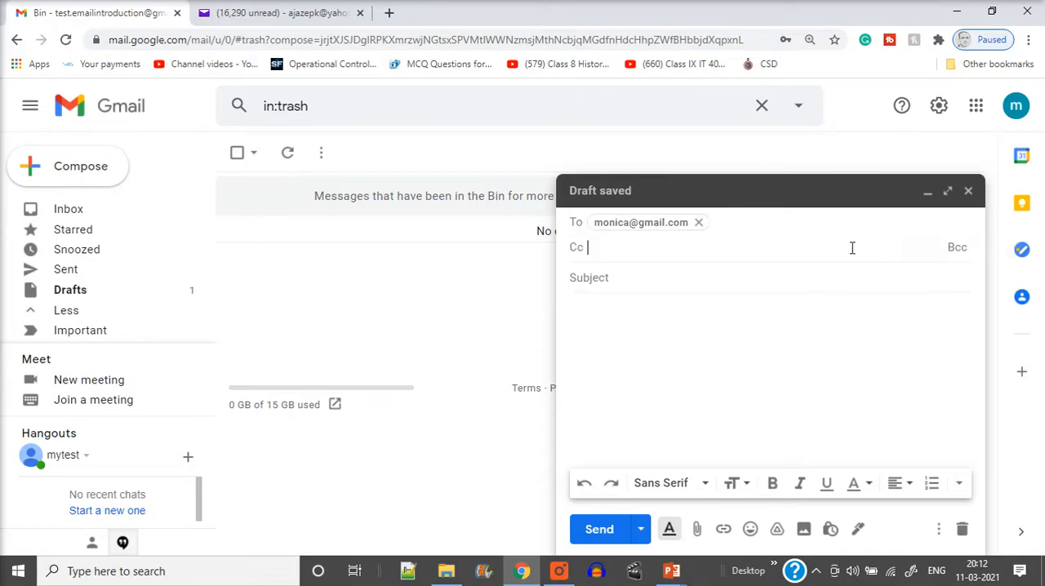
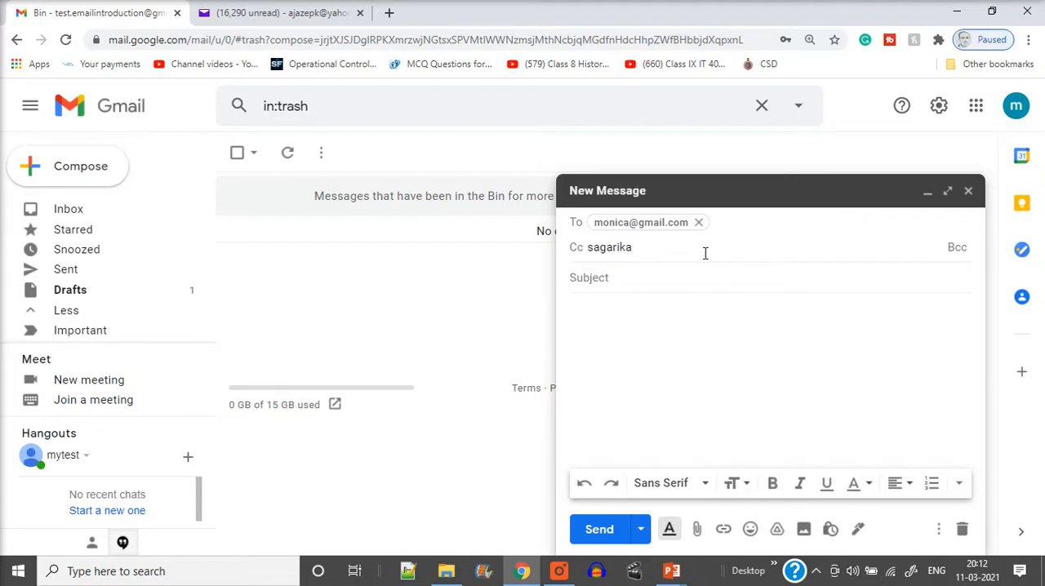
key(ctrl+a)
key(BackSpace)
text(mai)
drag(636, 246, 587, 247)
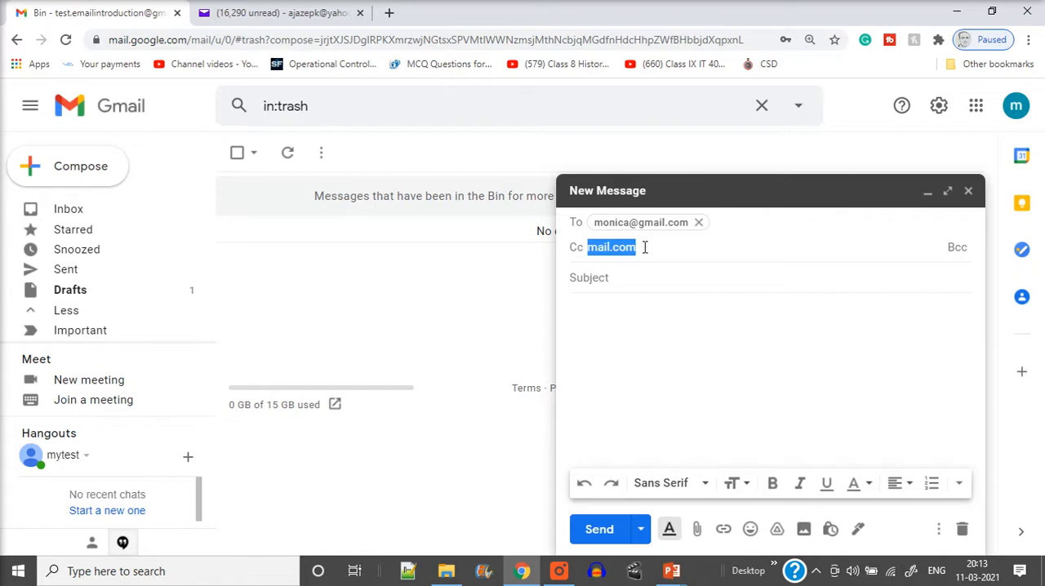
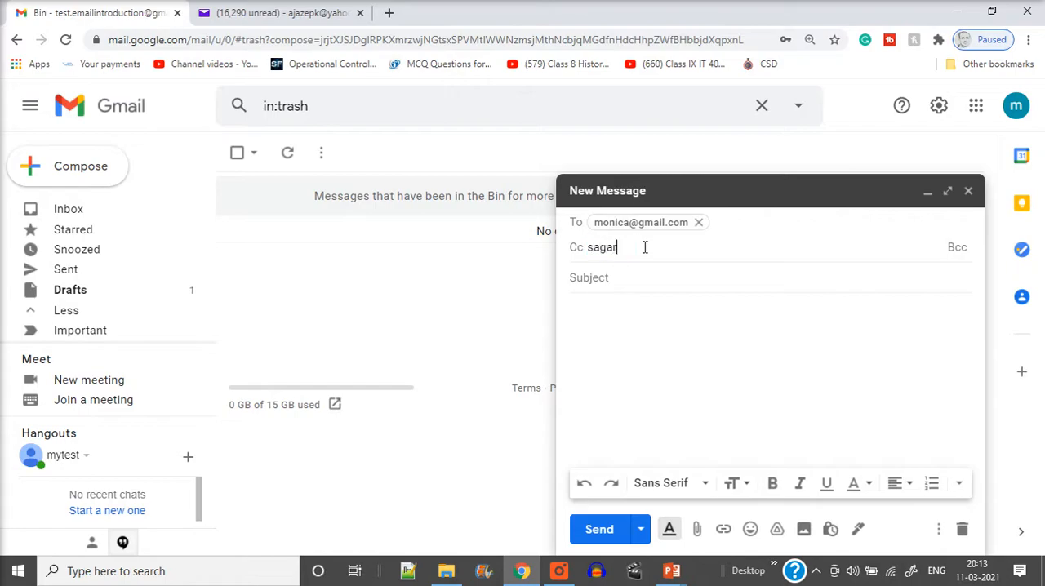
click(823, 286)
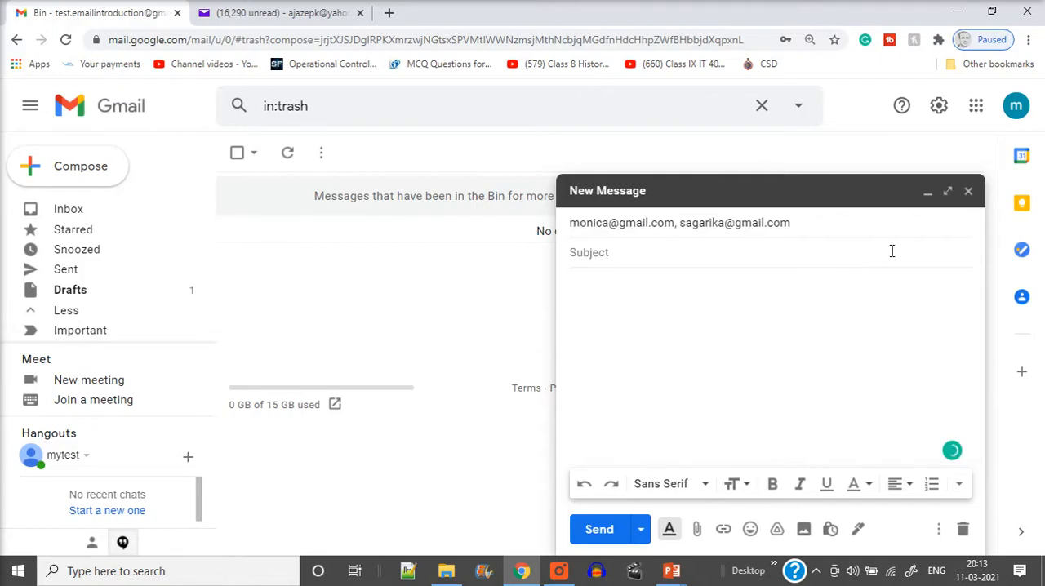
Step: Add a second recipient's email address to the message's Cc line
click(954, 222)
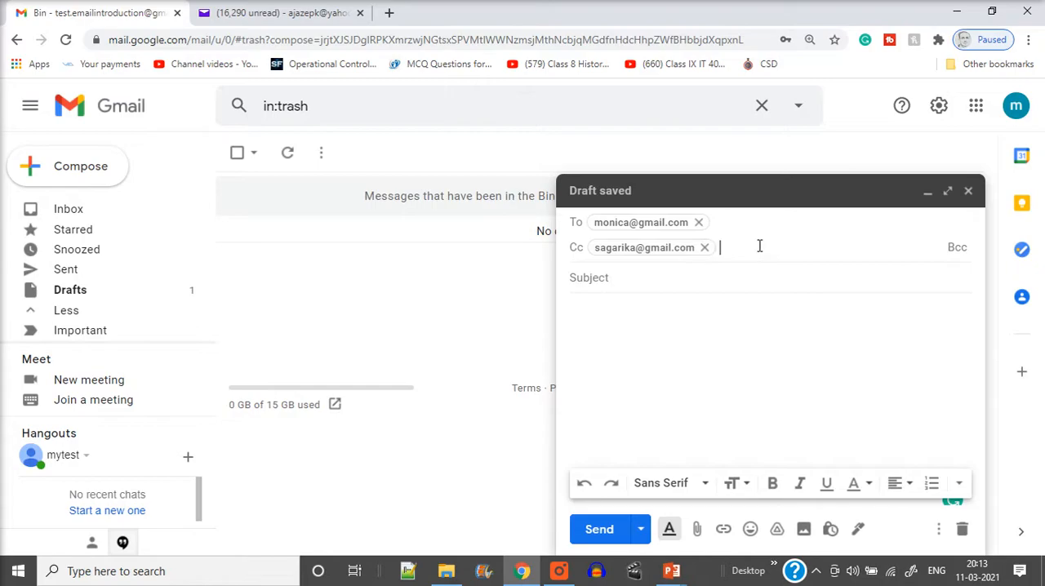
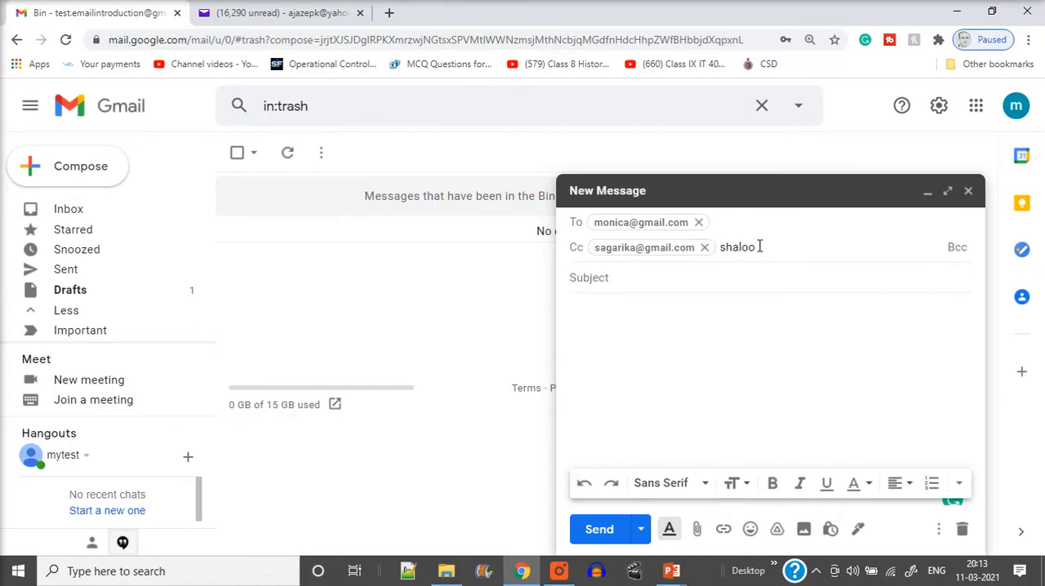
click(780, 388)
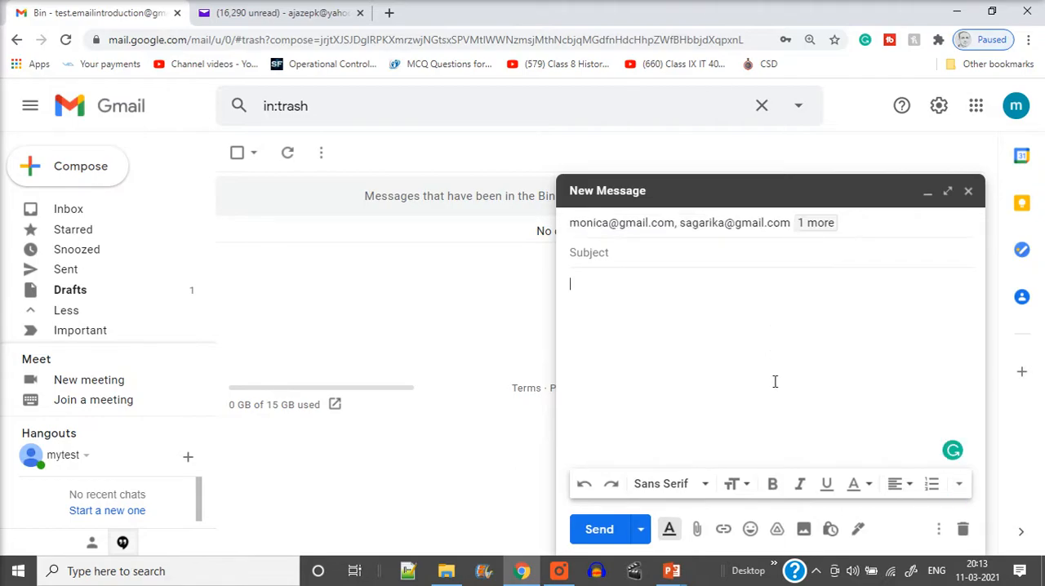
Step: Enter "Happy Diwali" as the subject of the message
click(705, 251)
text(D)
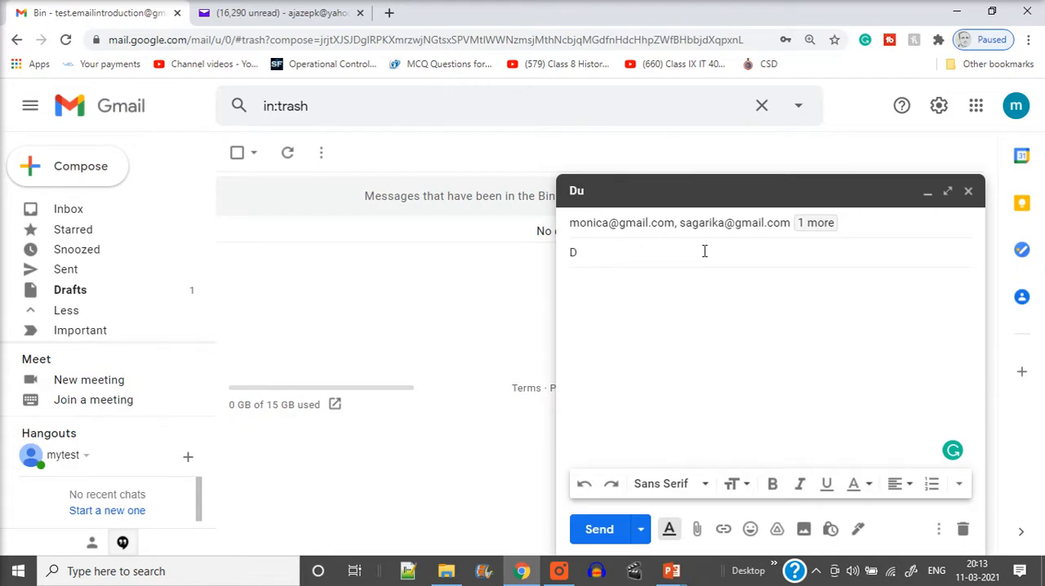
key(BackSpace)
text(Happy D)
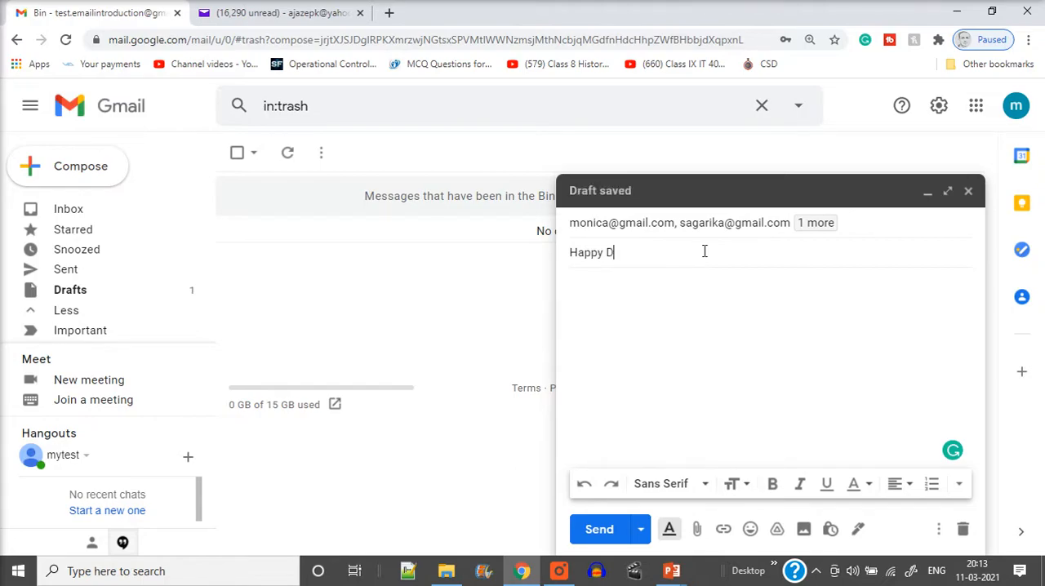
text(iwali)
click(250, 15)
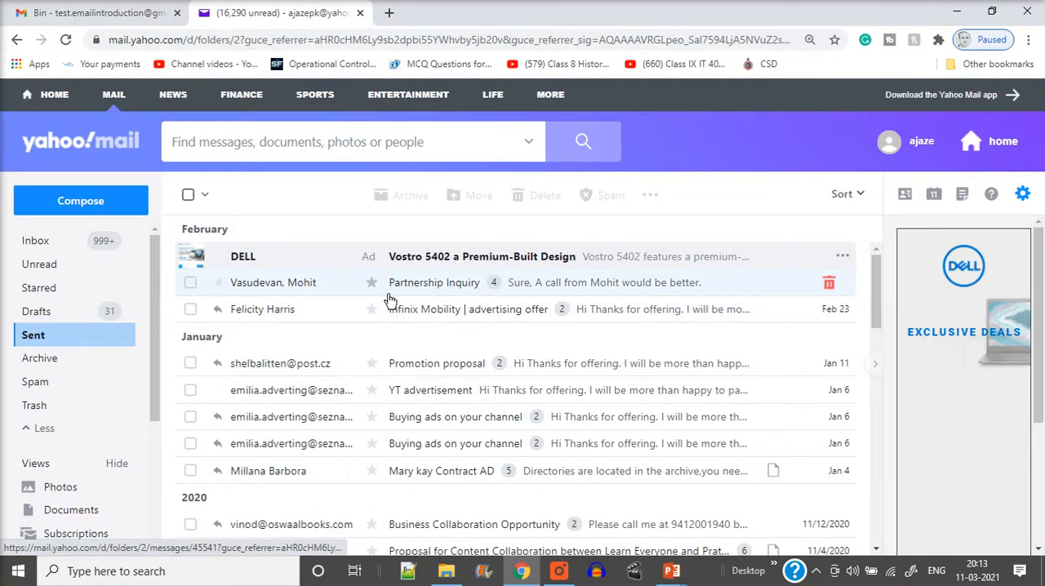
click(92, 20)
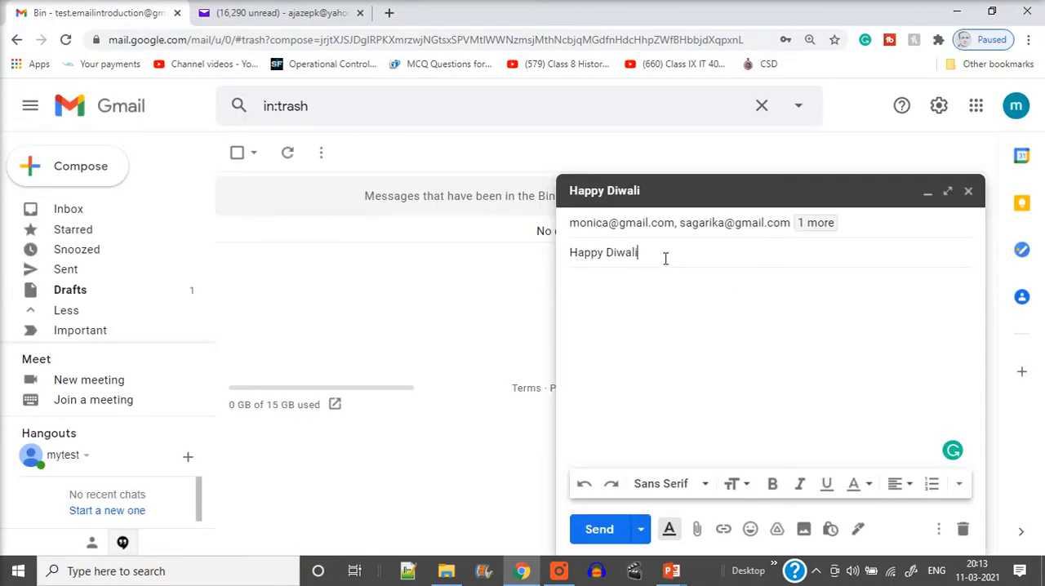
click(285, 14)
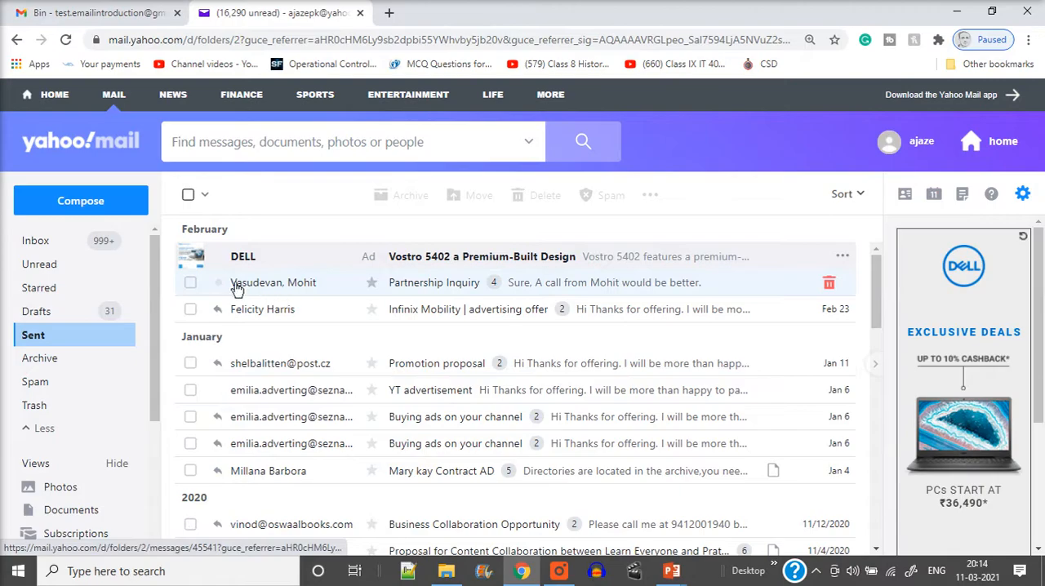
click(128, 17)
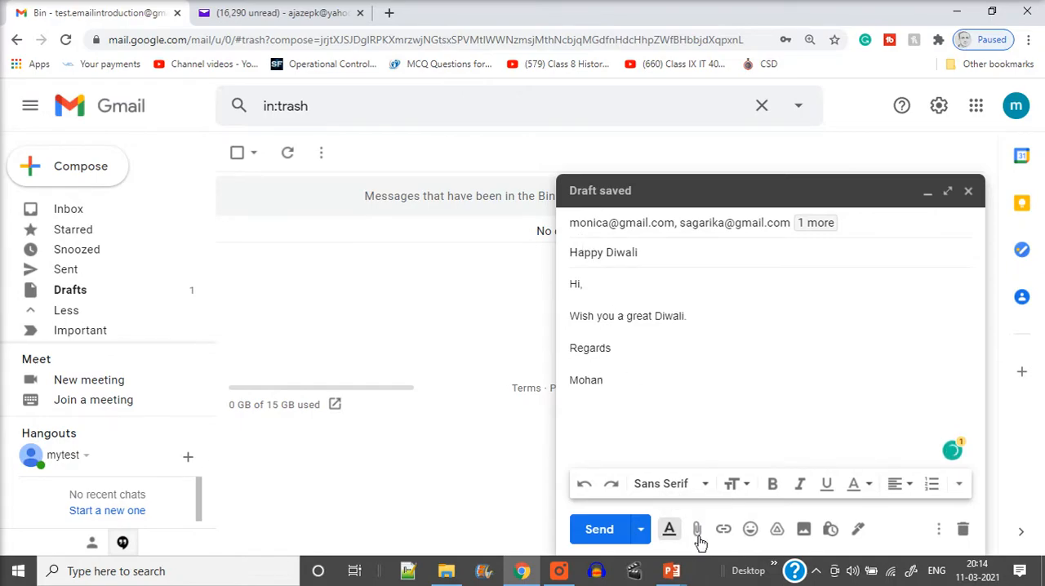
Step: Copy the subject text "Happy Diwali" from the draft and search Google Images for it in a new browser tab
click(389, 14)
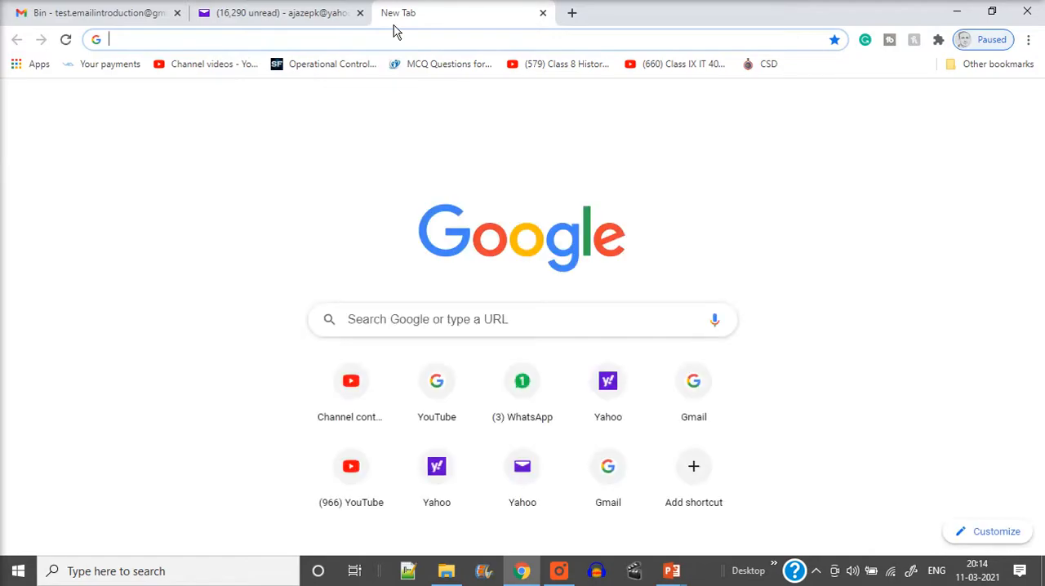
click(120, 11)
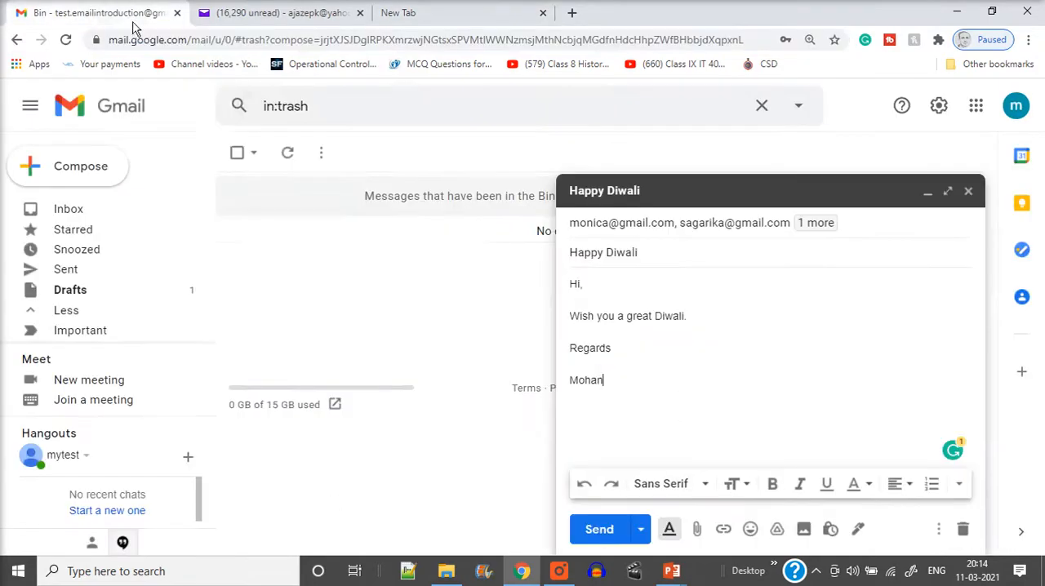
drag(647, 248, 546, 256)
key(ctrl+c)
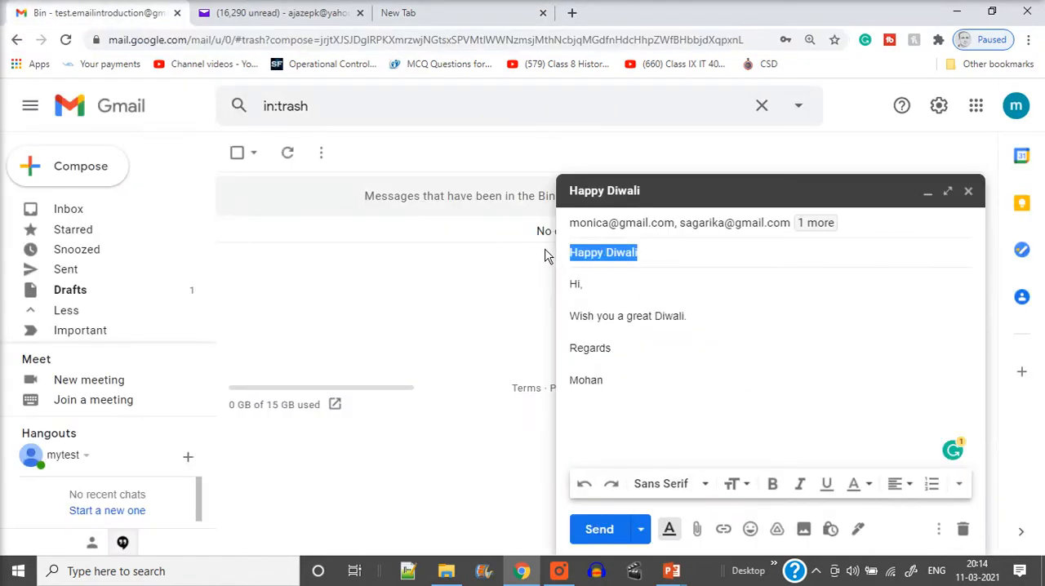
click(461, 15)
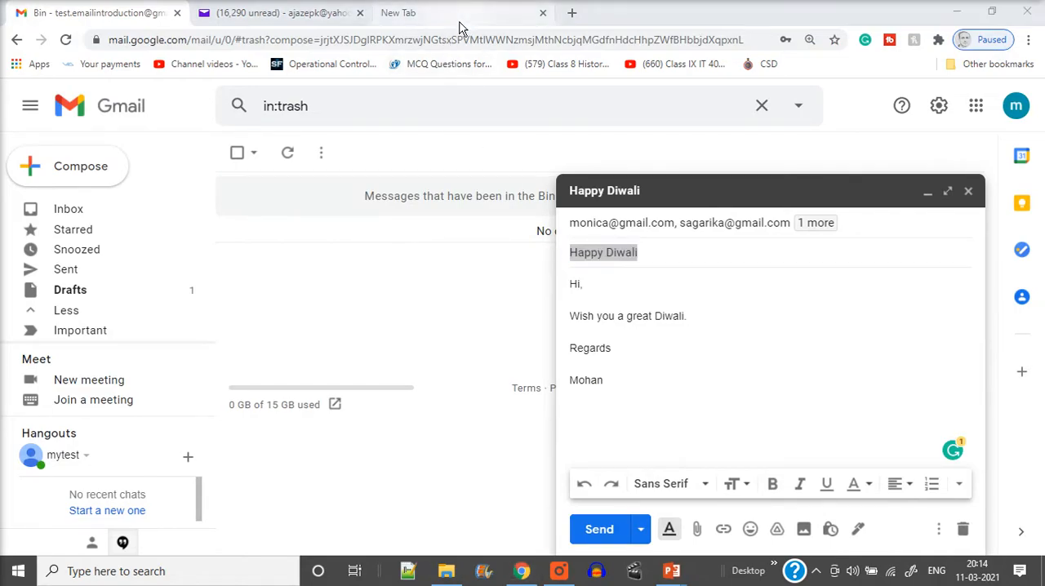
click(441, 36)
key(ctrl+v)
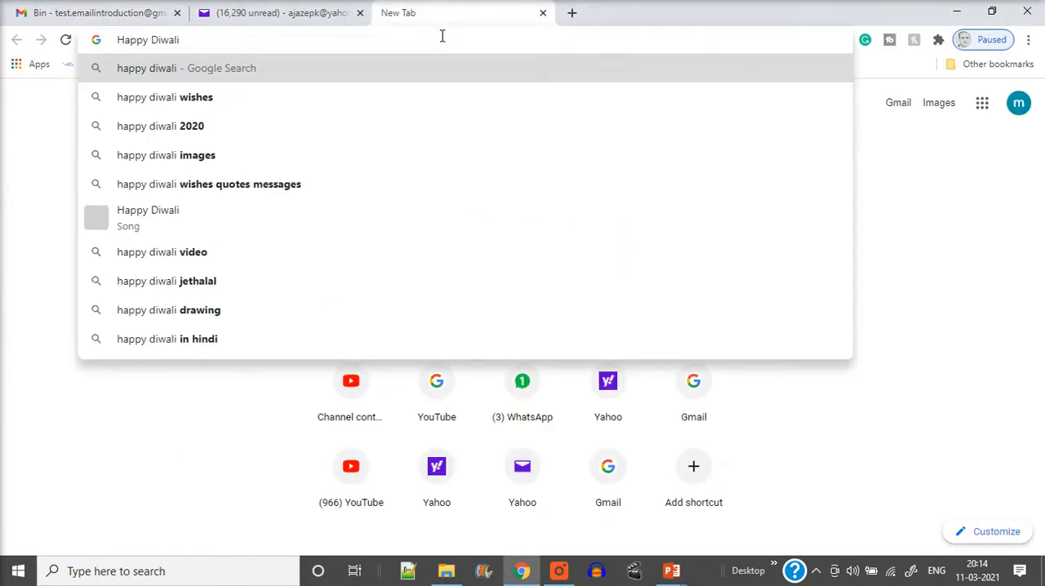
key(Return)
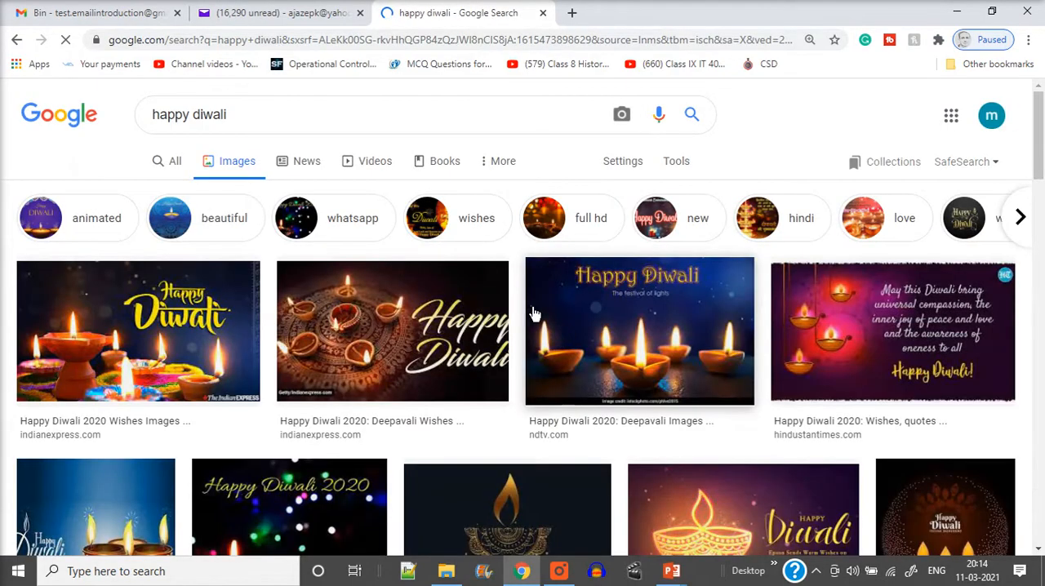
Step: Save the first Happy Diwali image result to the Downloads folder as HD in JPEG format
right_click(178, 308)
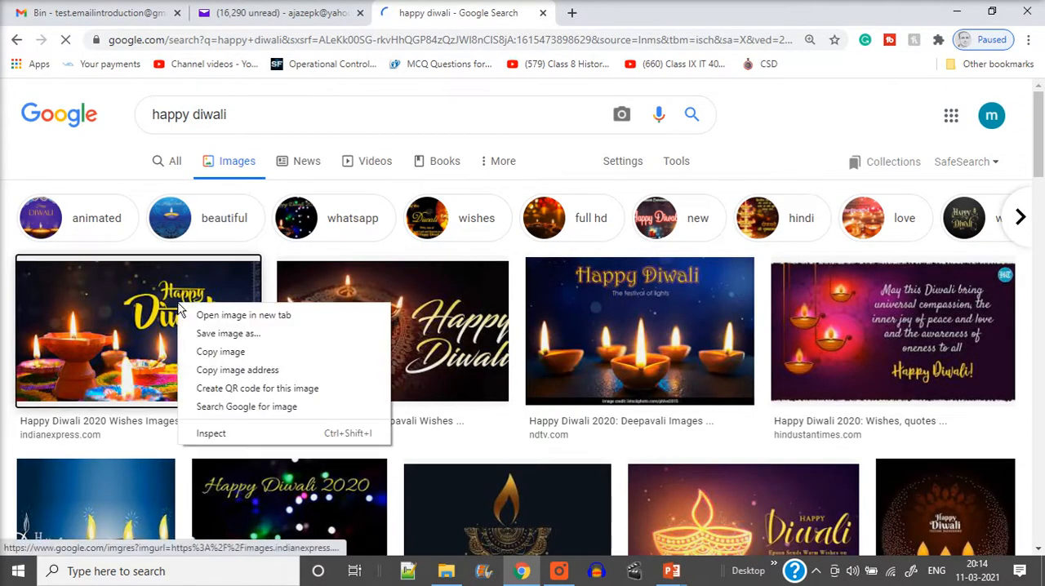
click(209, 335)
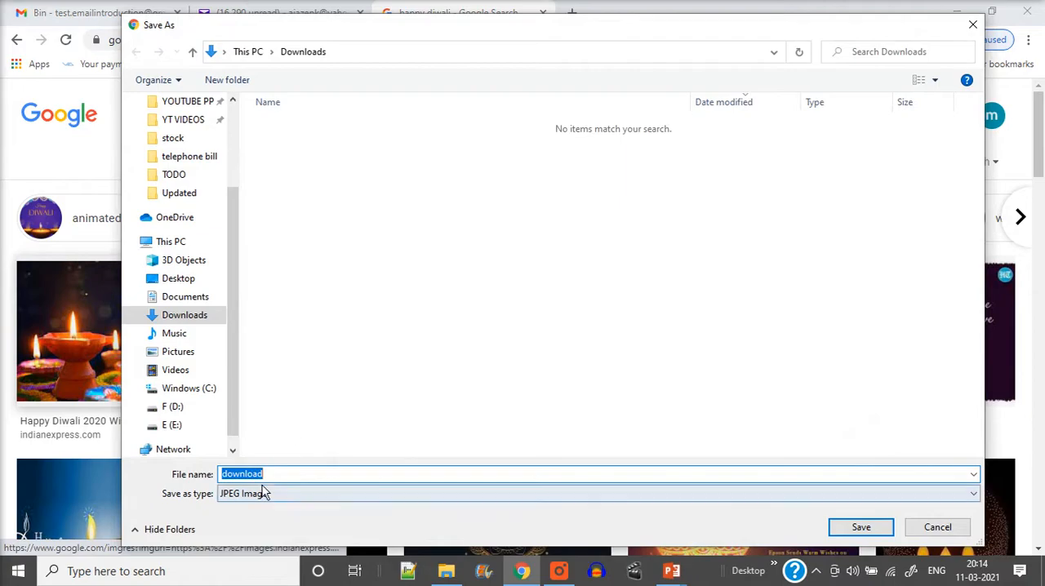
text(HD)
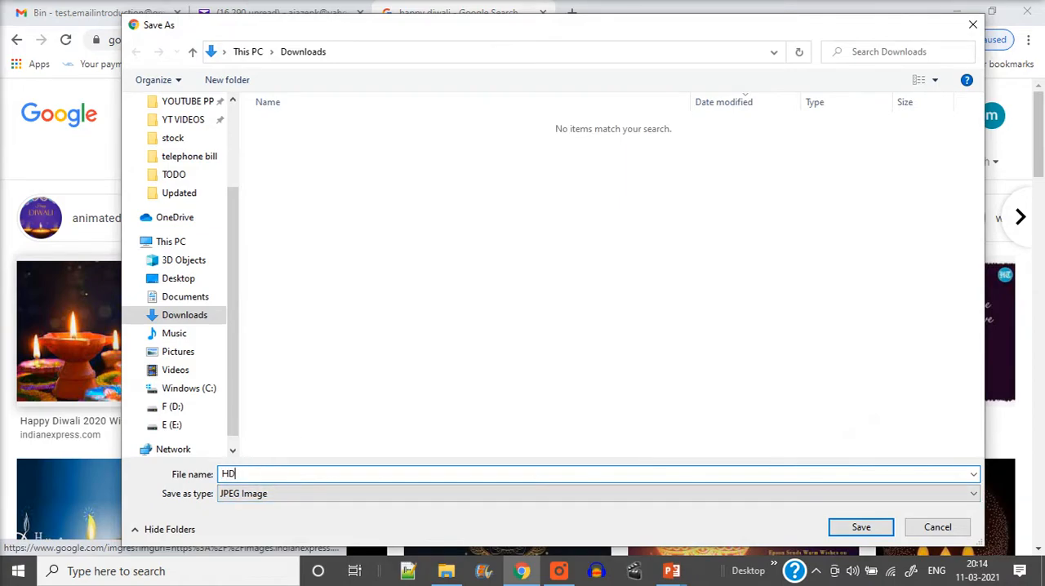
click(861, 527)
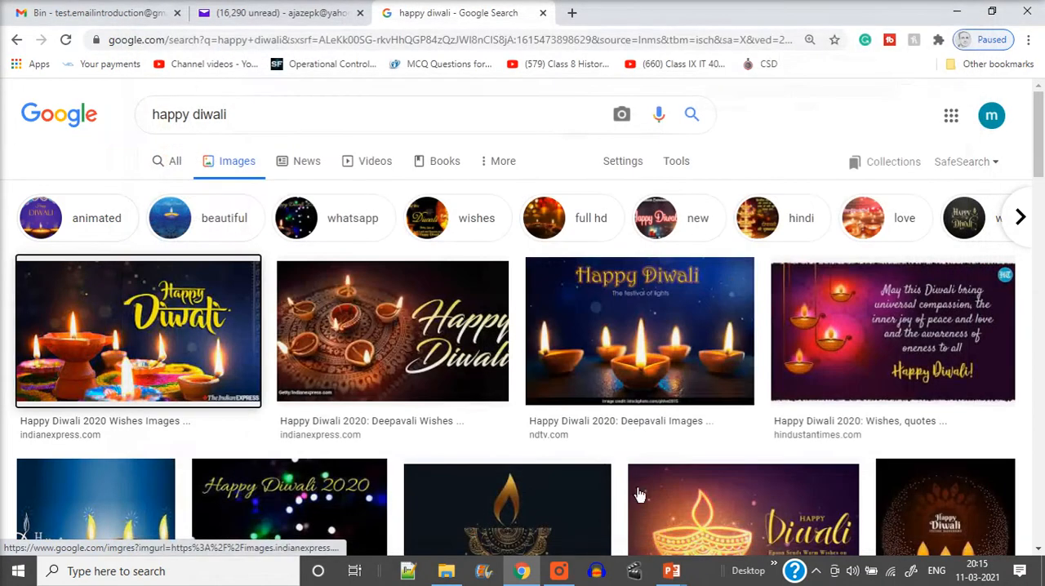
Step: Return to the Gmail draft and attach HD.jpg from the Downloads folder
click(133, 16)
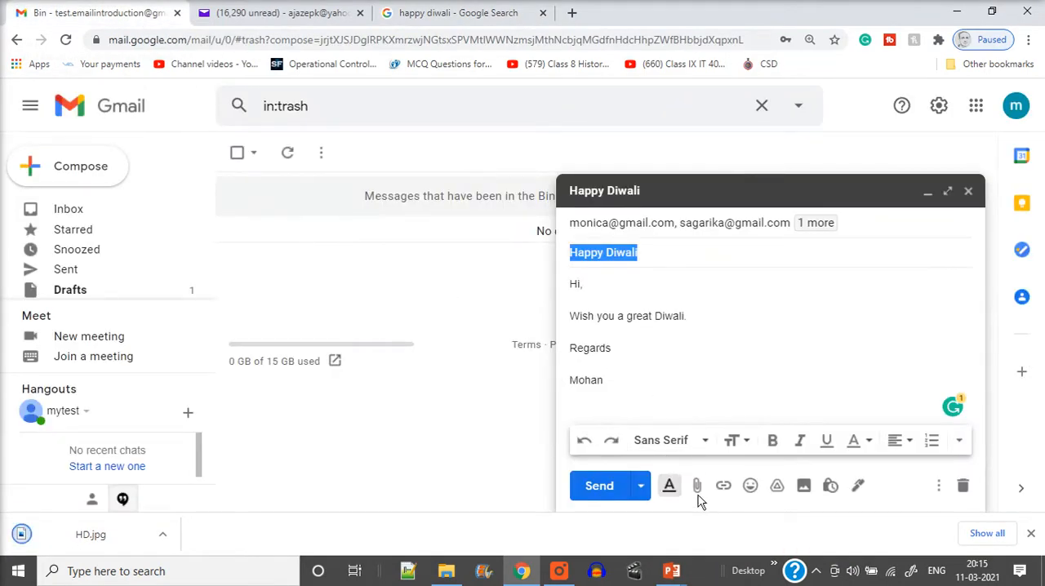
click(698, 490)
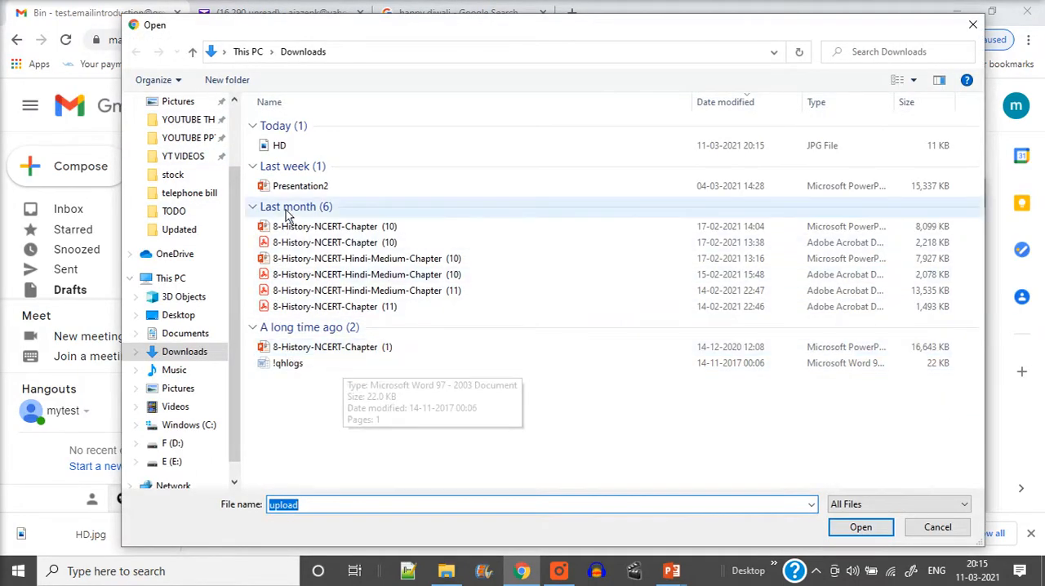
double_click(276, 146)
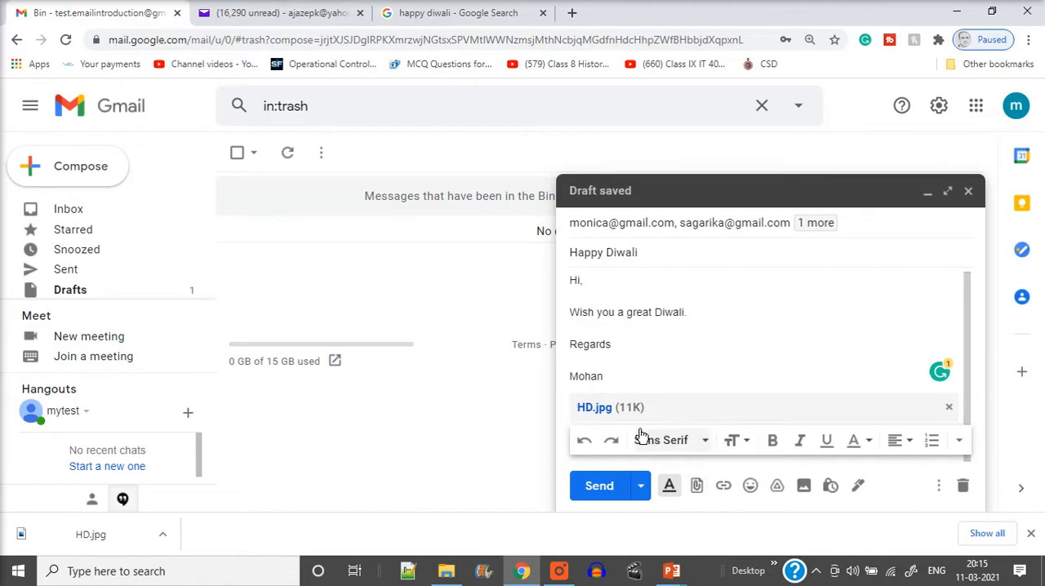
Step: Save the ndtv.com Happy Diwali image from the Google results to the Downloads folder as HD2
click(396, 10)
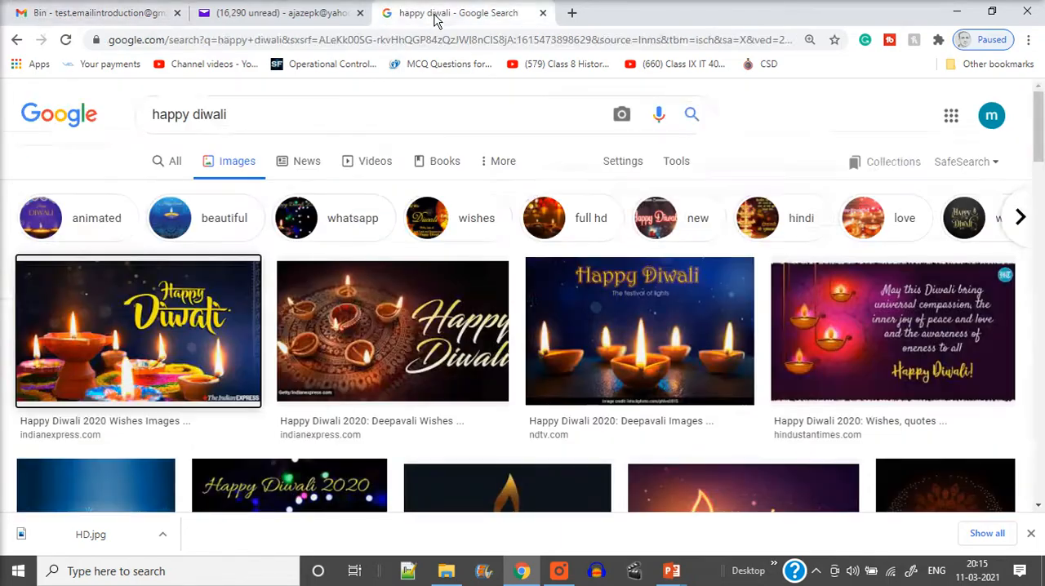
right_click(668, 337)
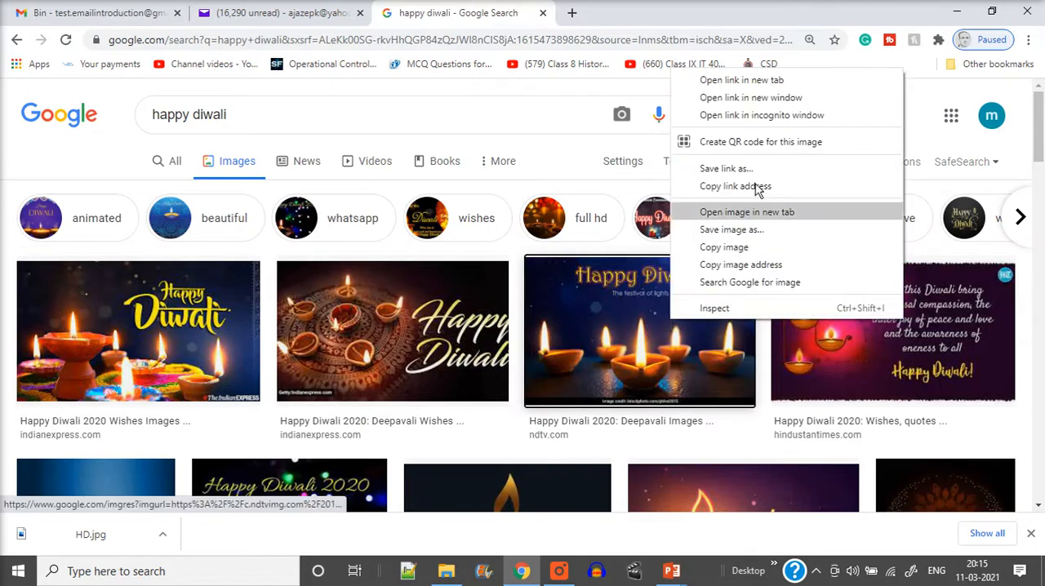
click(744, 231)
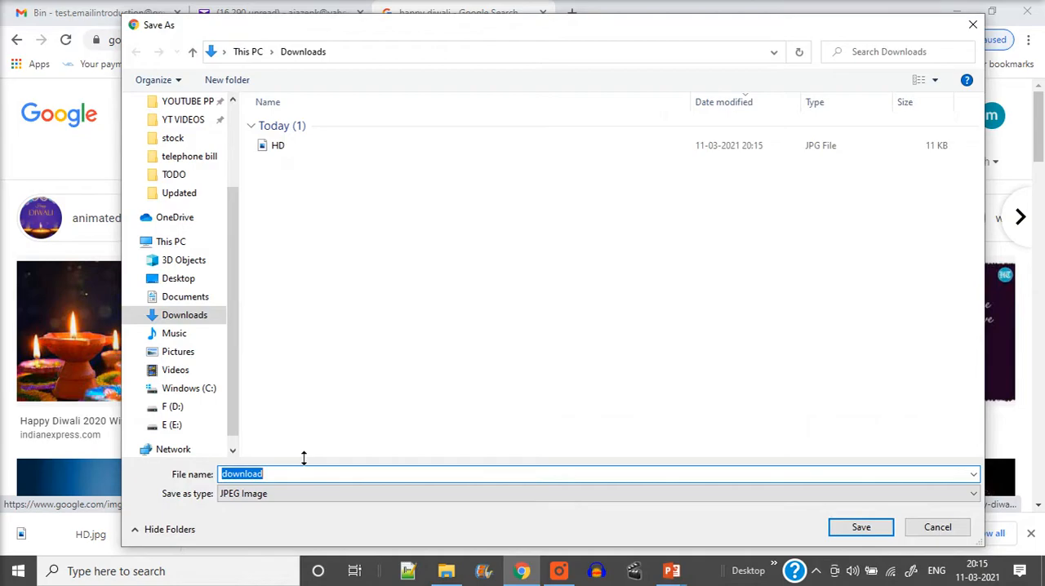
text(HD2)
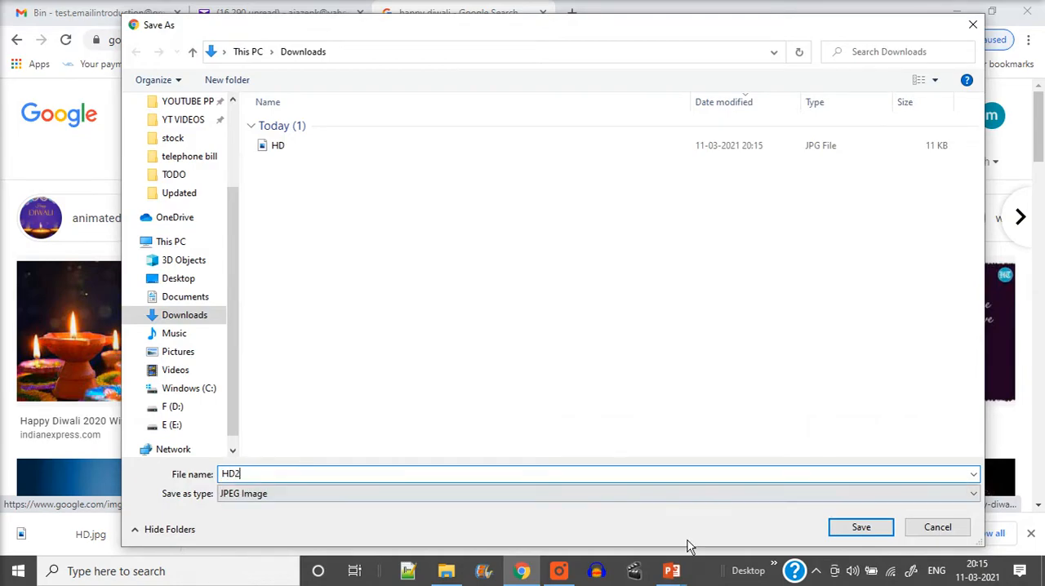
click(861, 526)
Step: Attach HD2.jpg from the Downloads folder to the Happy Diwali draft in Gmail
click(133, 15)
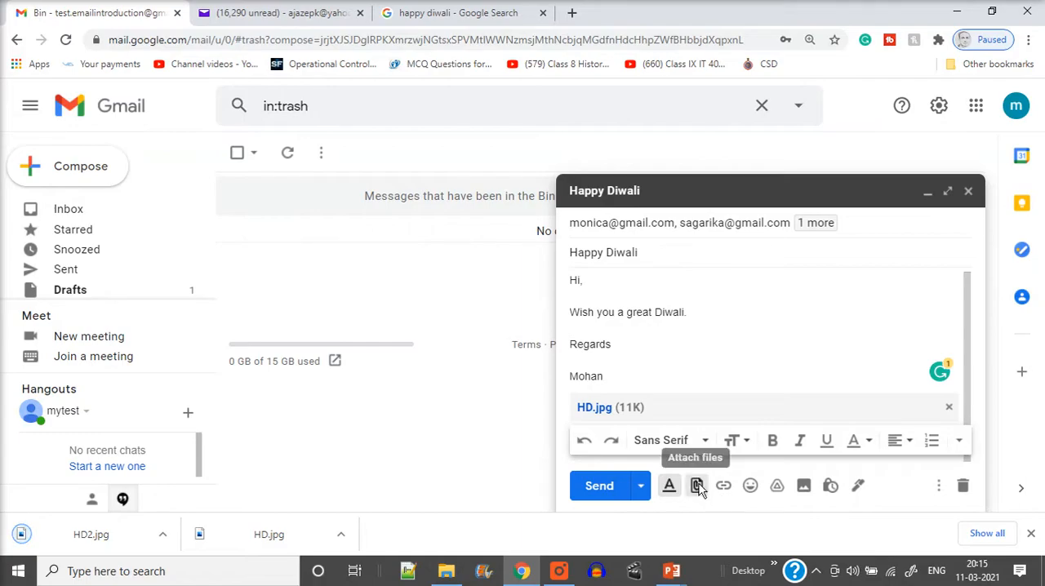
click(698, 485)
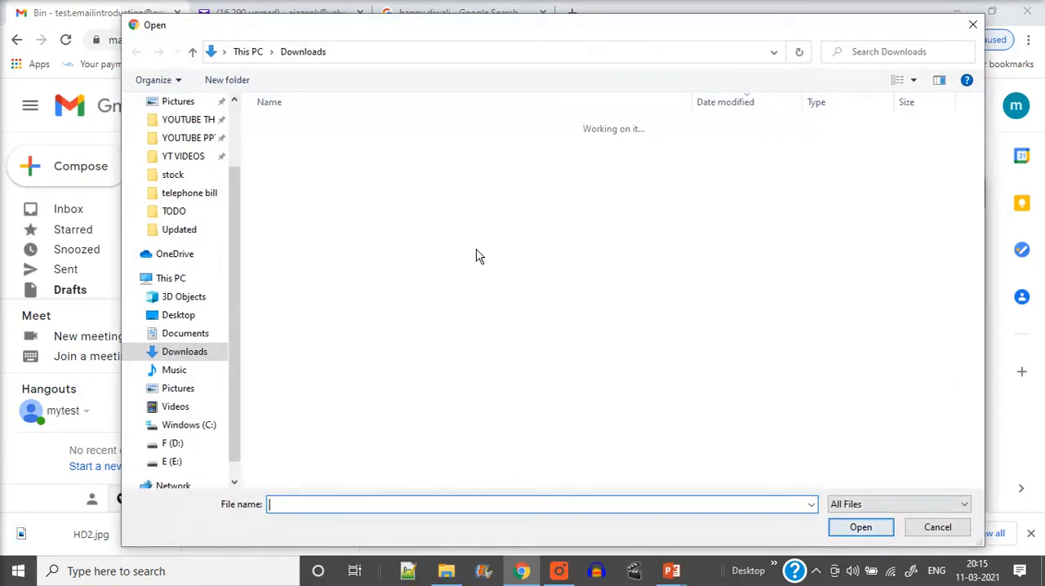
double_click(295, 149)
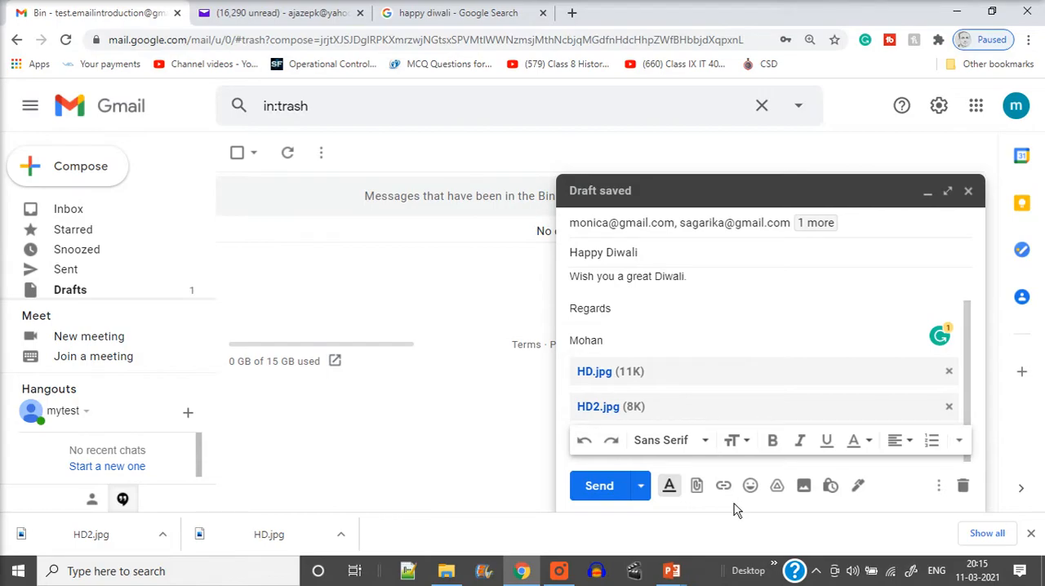
Step: Review the Happy Diwali draft and its sending options, and send the message immediately
scroll(720, 360, up, 1)
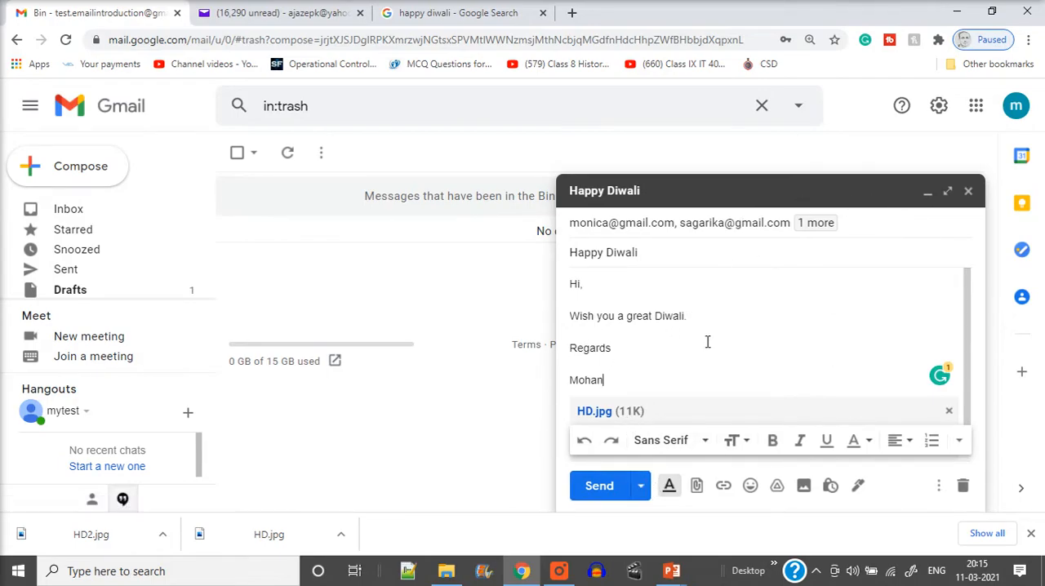
click(641, 486)
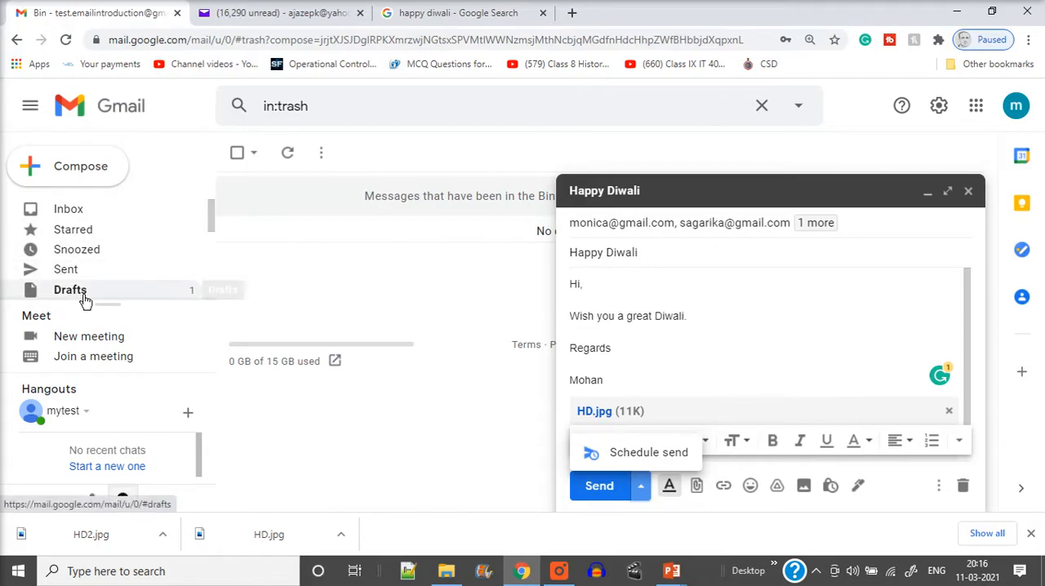
click(594, 489)
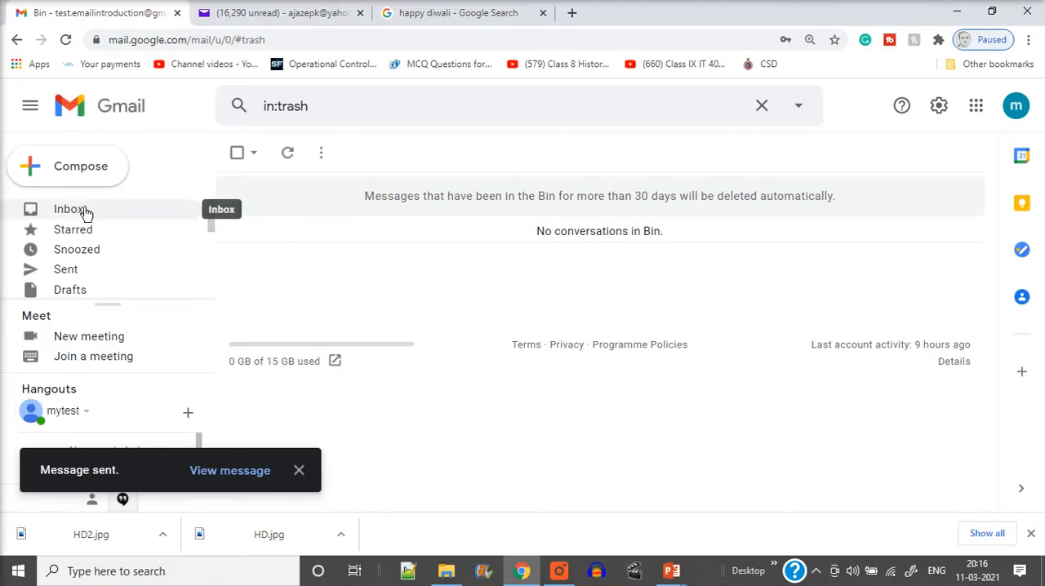
Step: Open the Happy Diwali message from the Sent folder and start forwarding it
click(74, 275)
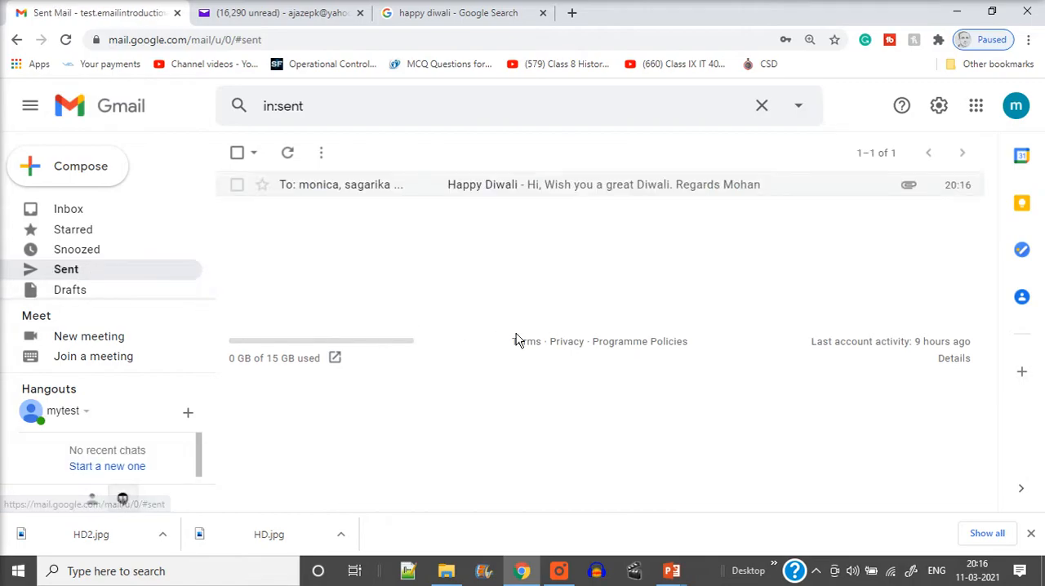
click(389, 195)
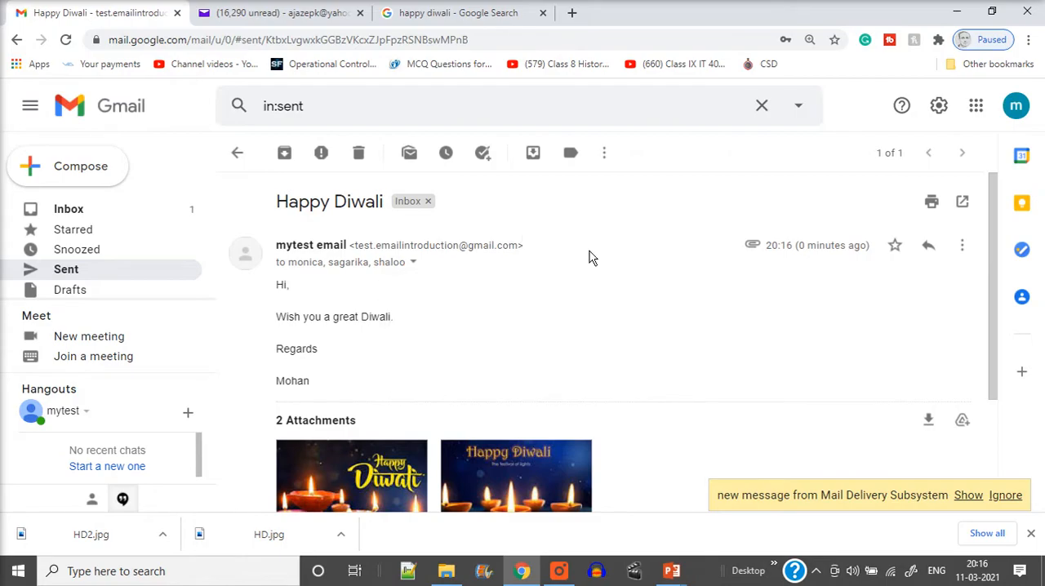
click(962, 249)
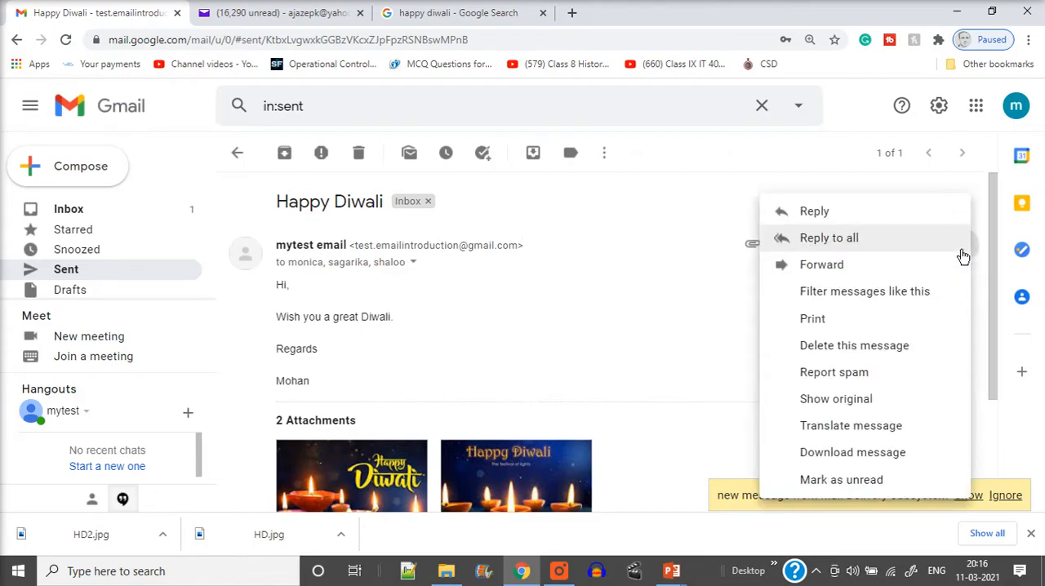
click(845, 272)
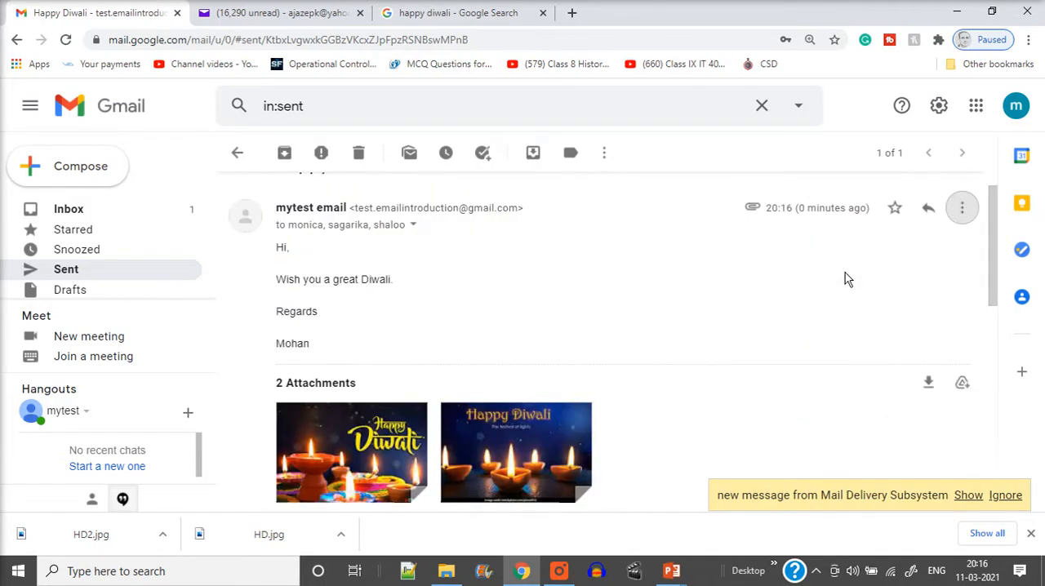
Step: Delete the forwarded-message header block above the greeting in the forward's body
scroll(392, 307, down, 5)
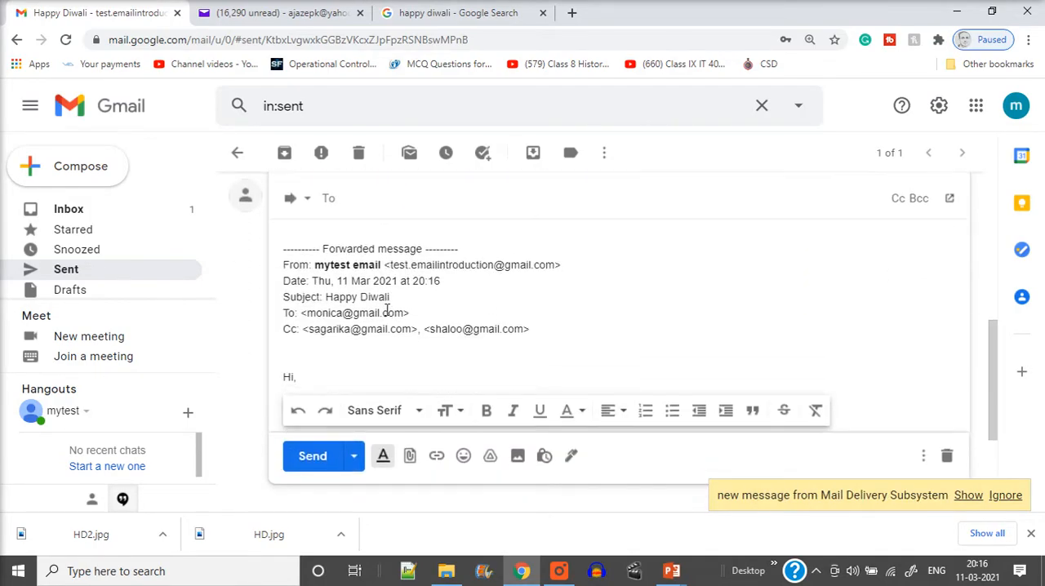
scroll(390, 310, up, 5)
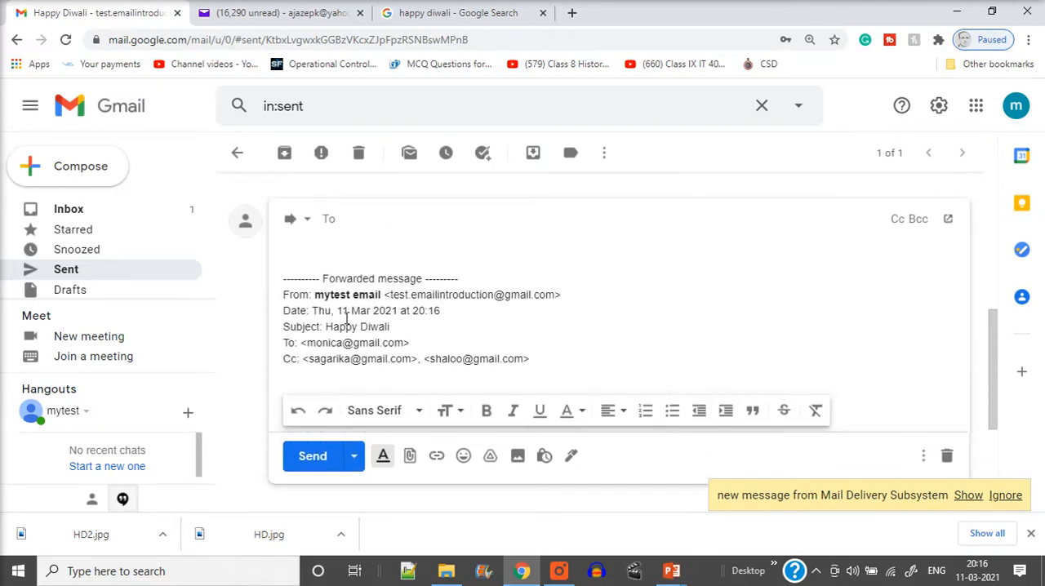
scroll(390, 287, down, 2)
scroll(391, 288, up, 1)
drag(498, 306, 142, 204)
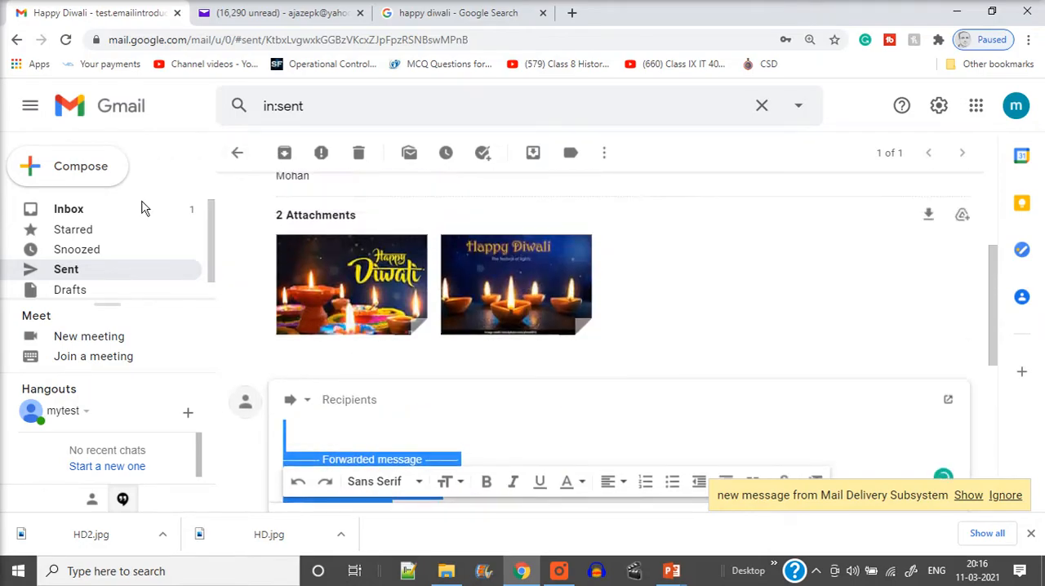
key(Delete)
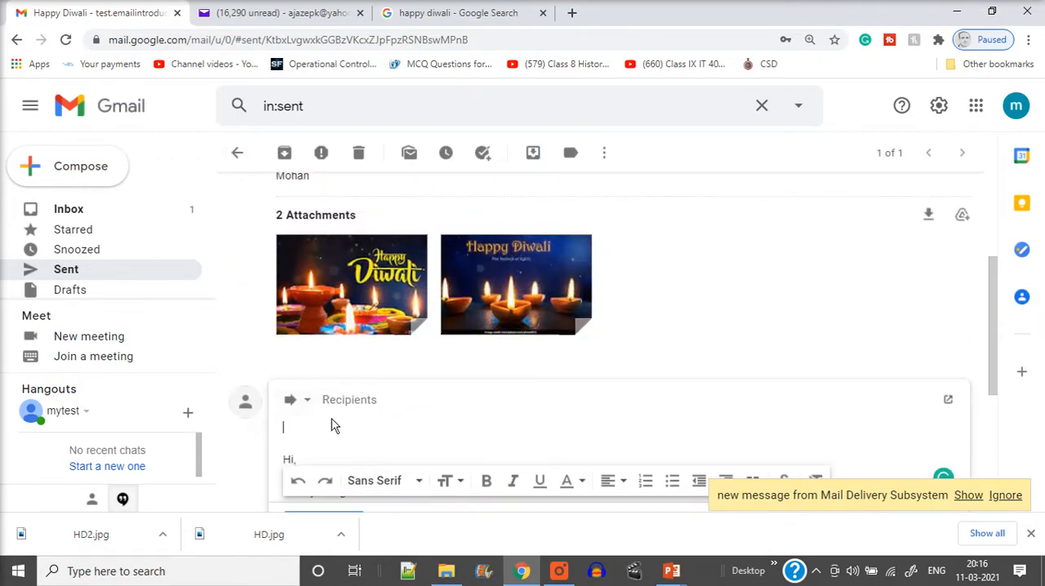
Step: Address the forward to the suggested Yahoo contact by filling in that recipient's email address
scroll(331, 424, down, 3)
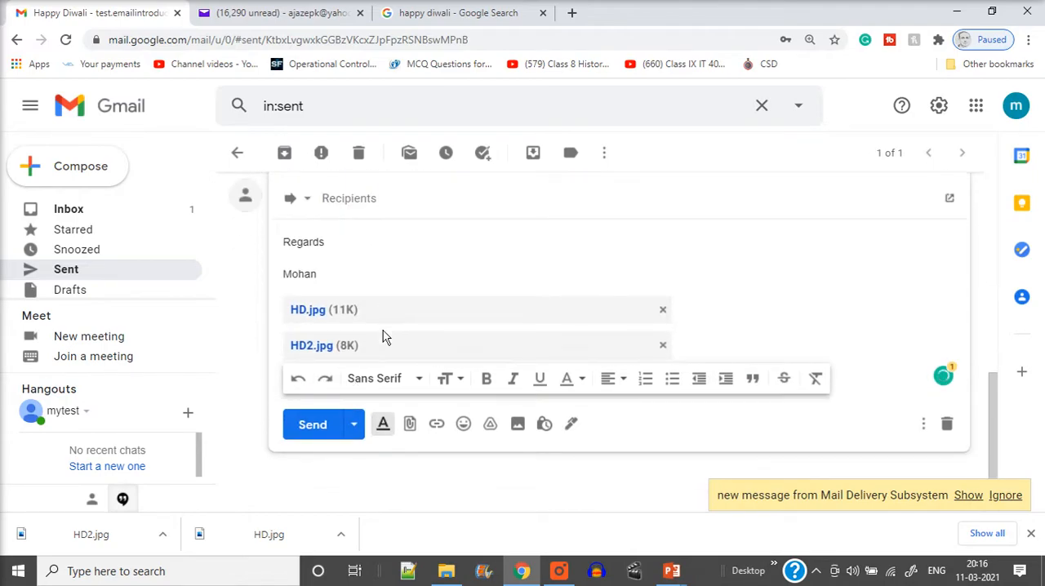
scroll(383, 330, up, 3)
click(386, 350)
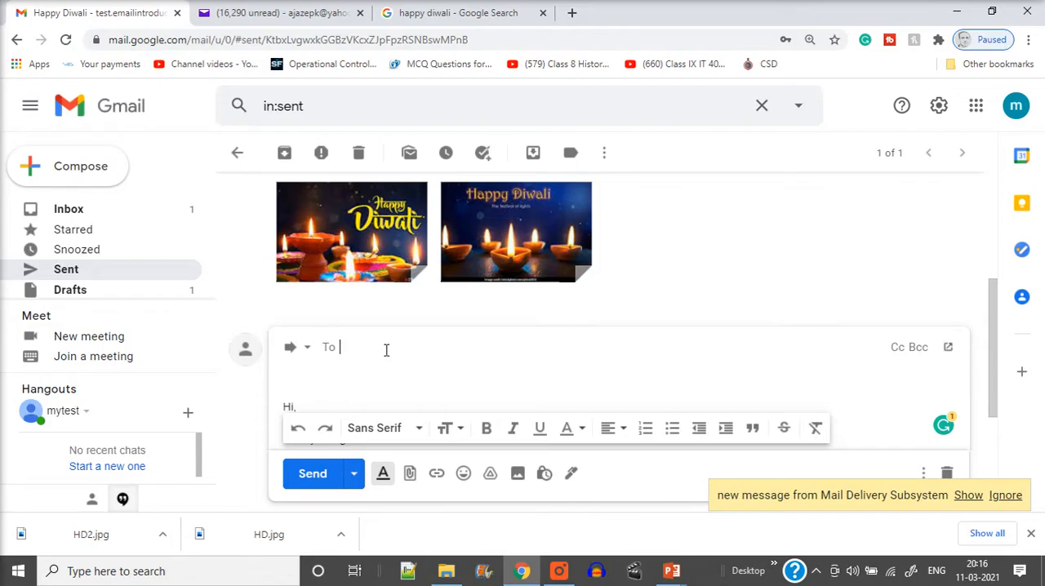
text(aja)
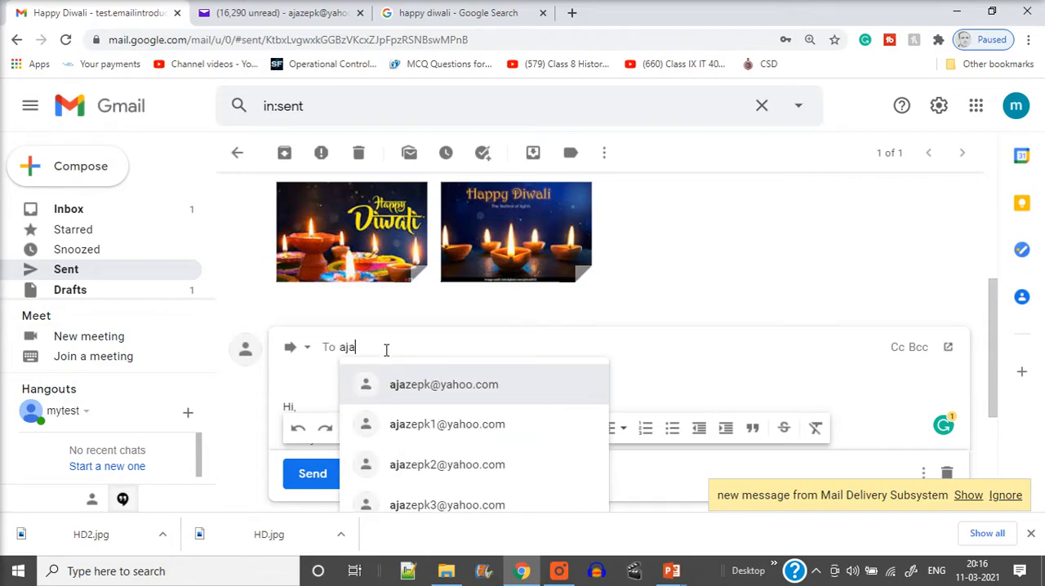
click(434, 378)
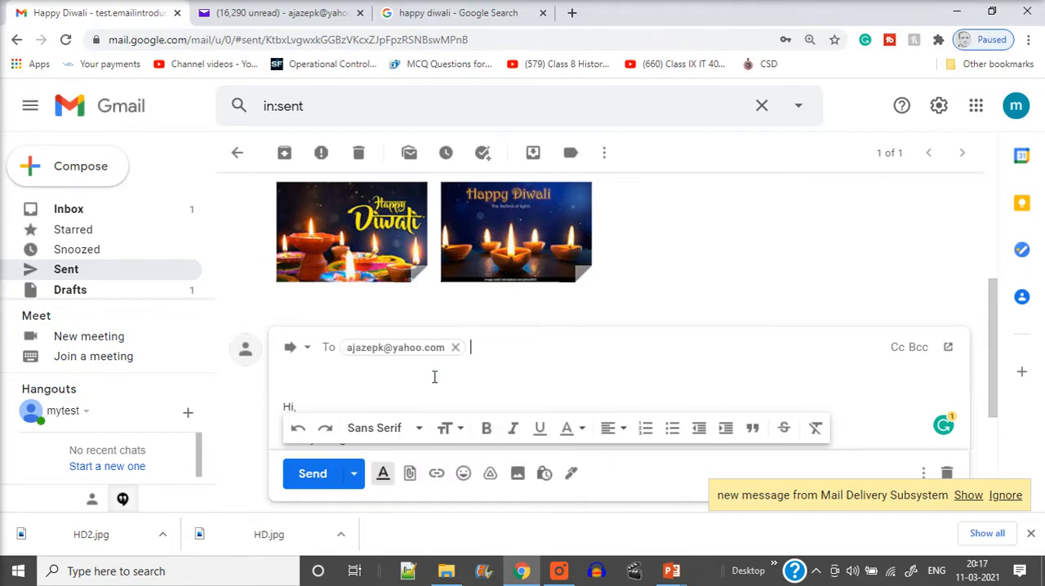
Step: Check the forward's text and attachments, and send it
scroll(383, 364, down, 3)
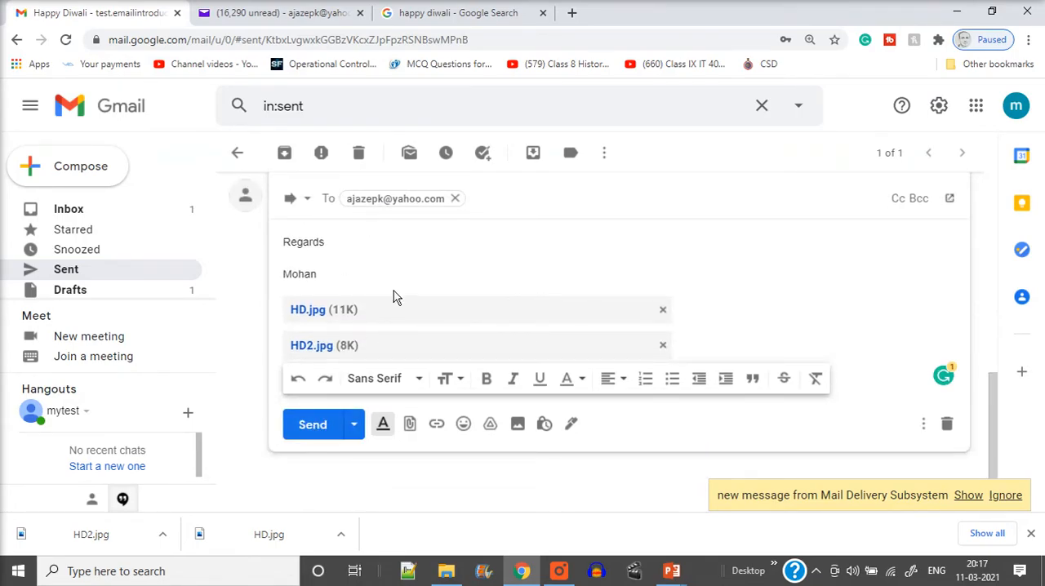
scroll(395, 294, up, 1)
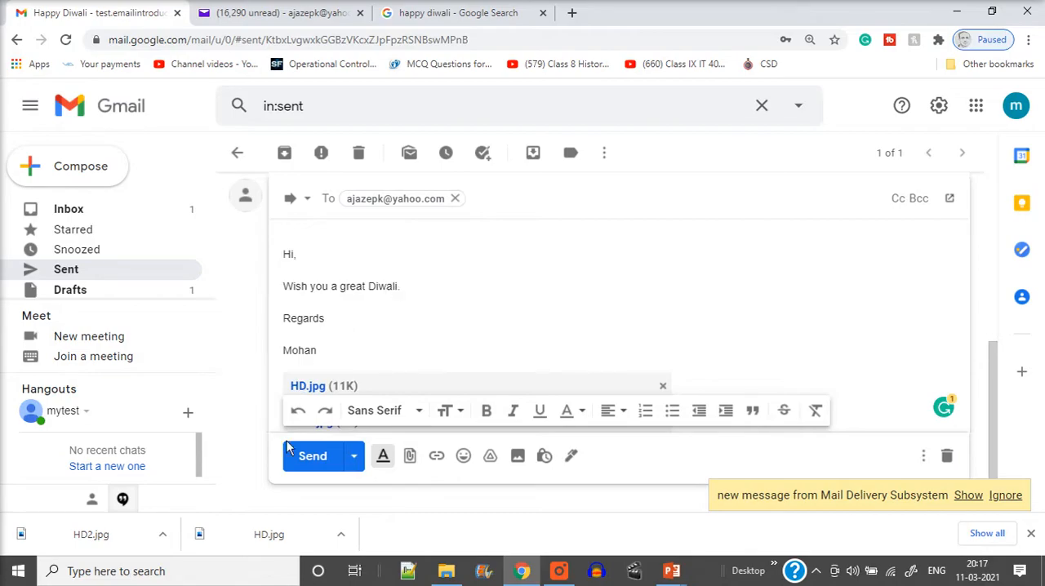
click(312, 456)
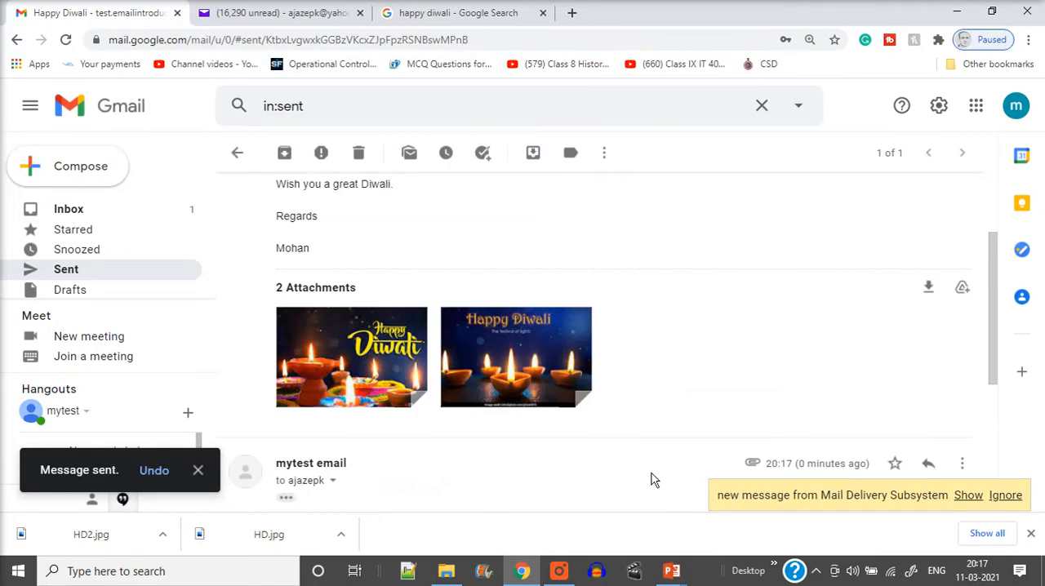
Step: Switch to Yahoo Mail and reload the mailbox to check for the forwarded message
click(294, 14)
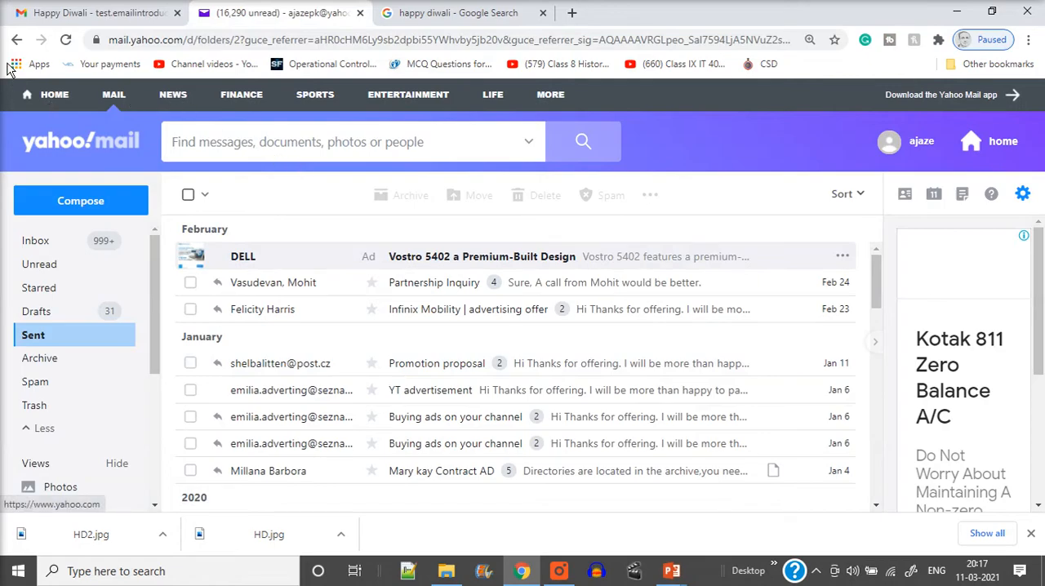
click(68, 46)
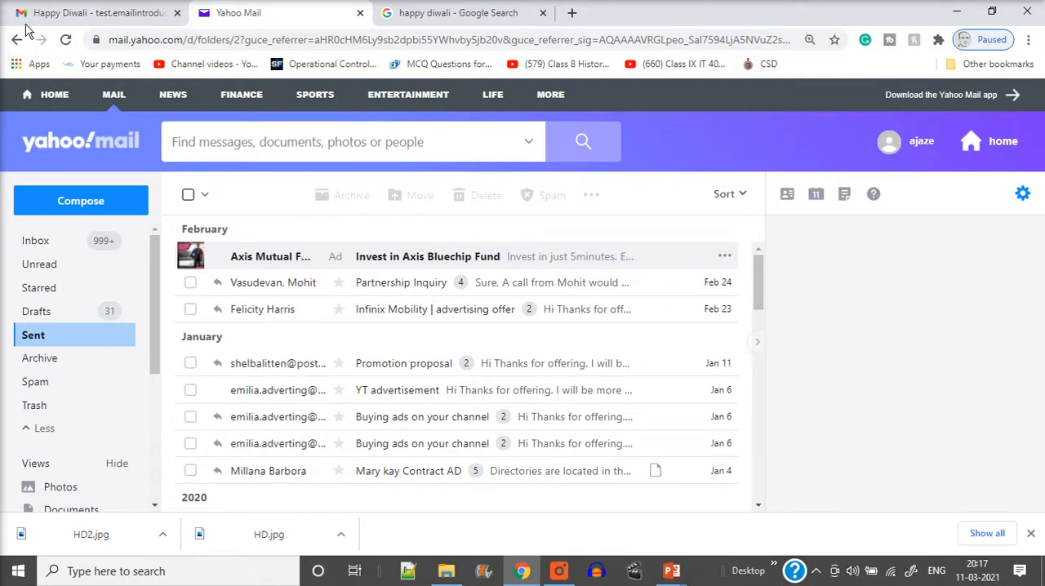
click(68, 42)
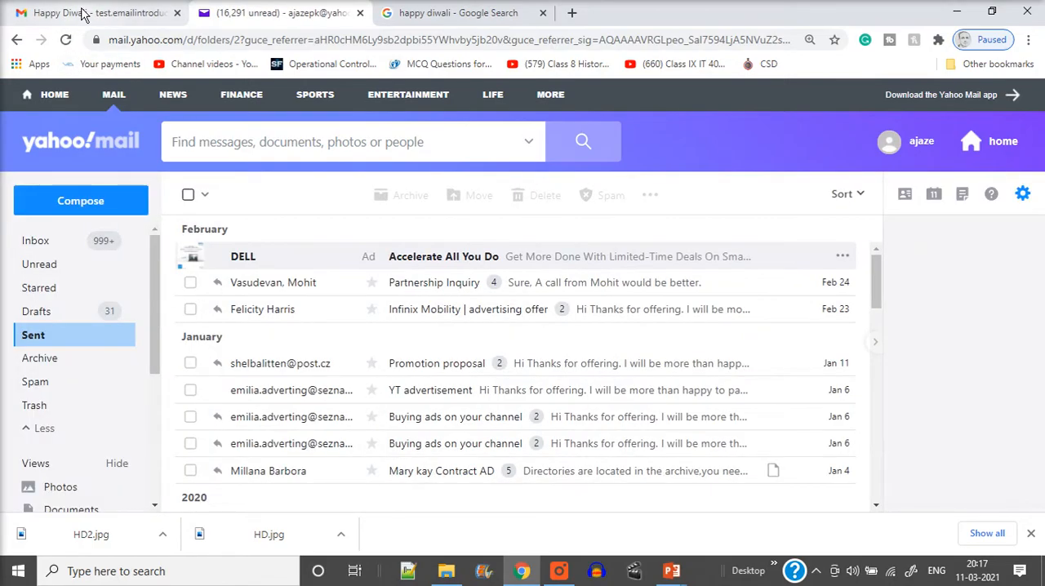
Step: Switch to Gmail, open the sent Happy Diwali conversation and read the Mail Delivery Subsystem message
click(115, 12)
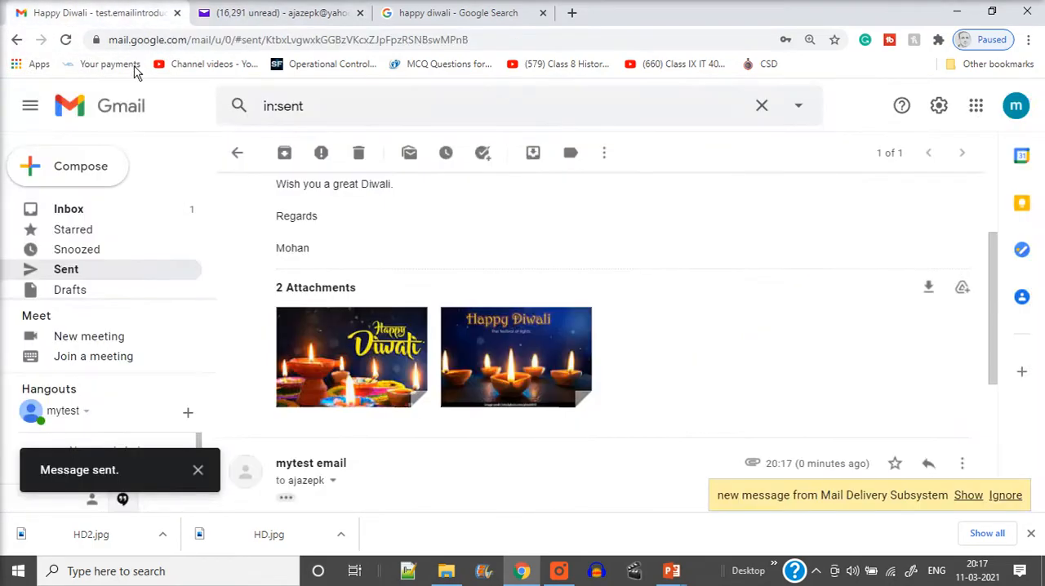
click(68, 277)
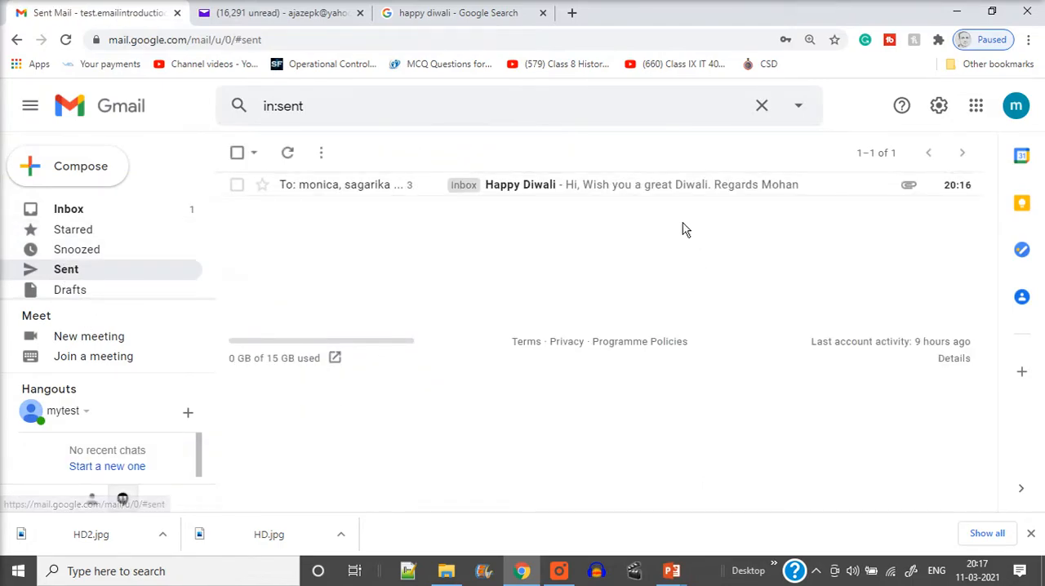
click(573, 185)
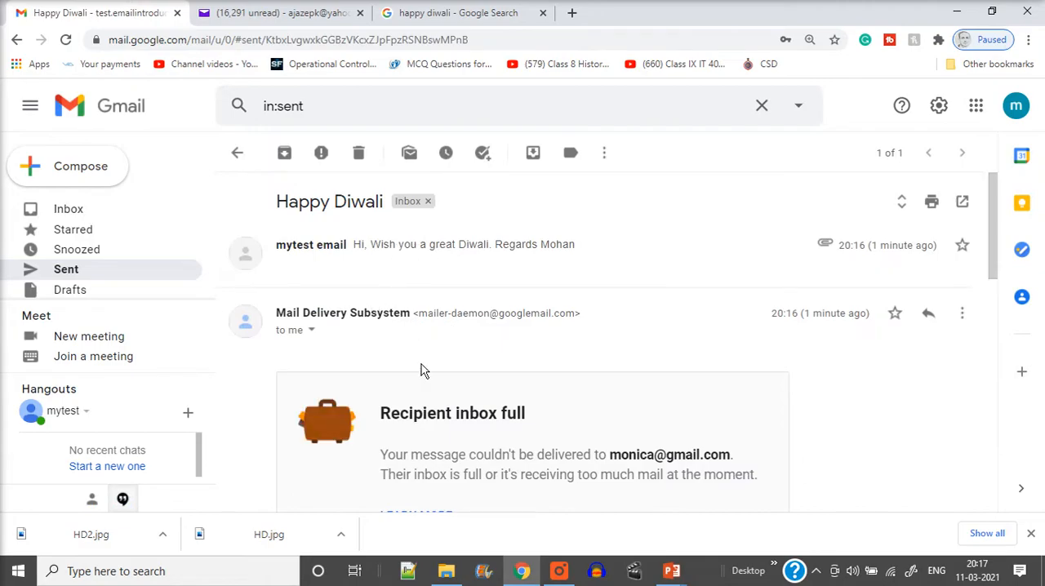
scroll(422, 367, down, 5)
scroll(428, 369, up, 4)
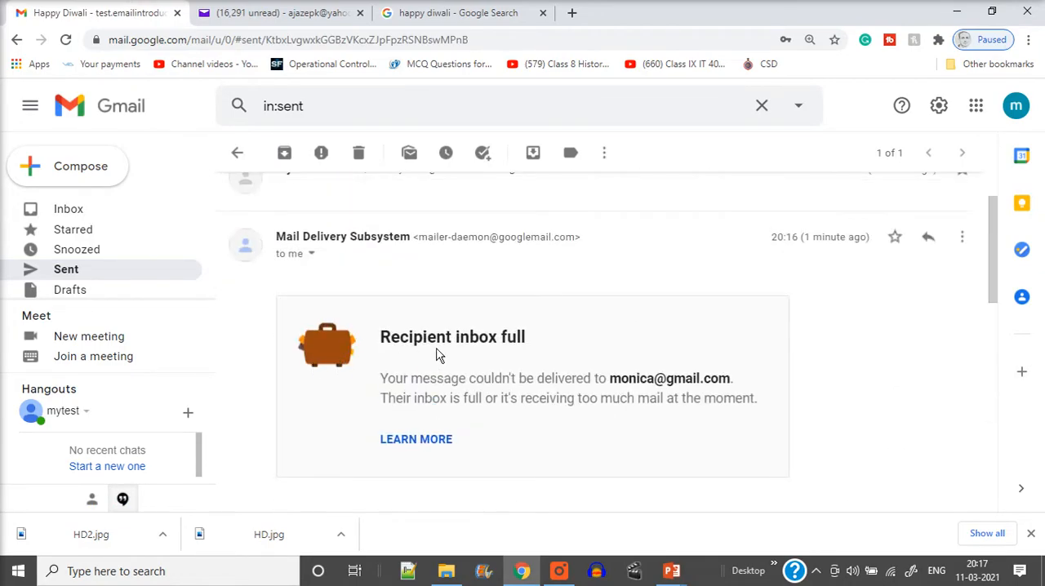
scroll(698, 396, down, 6)
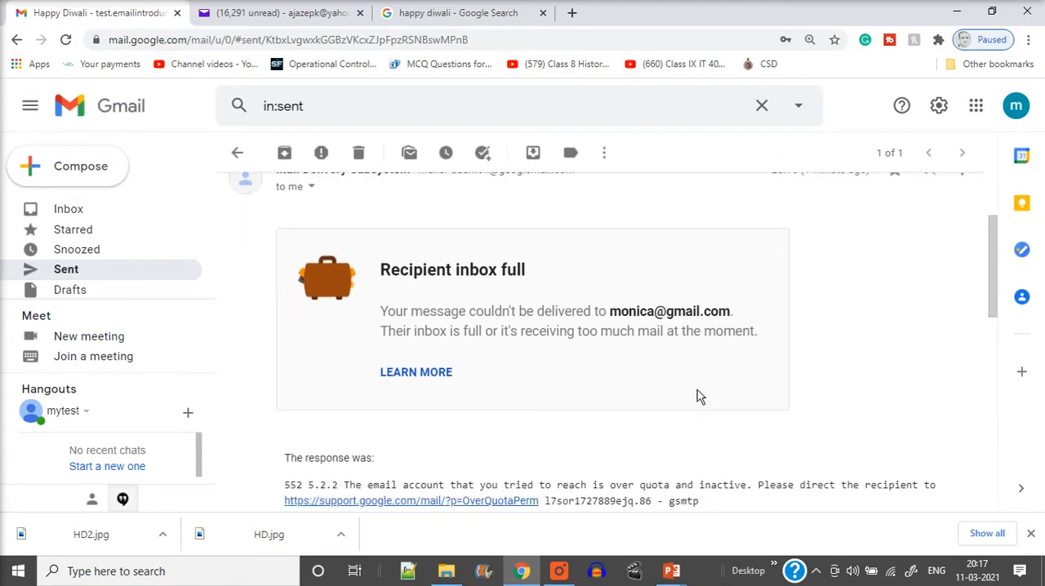
Step: Examine the forwarded message in the Gmail conversation and show its details to check the recipient's address
scroll(698, 396, down, 2)
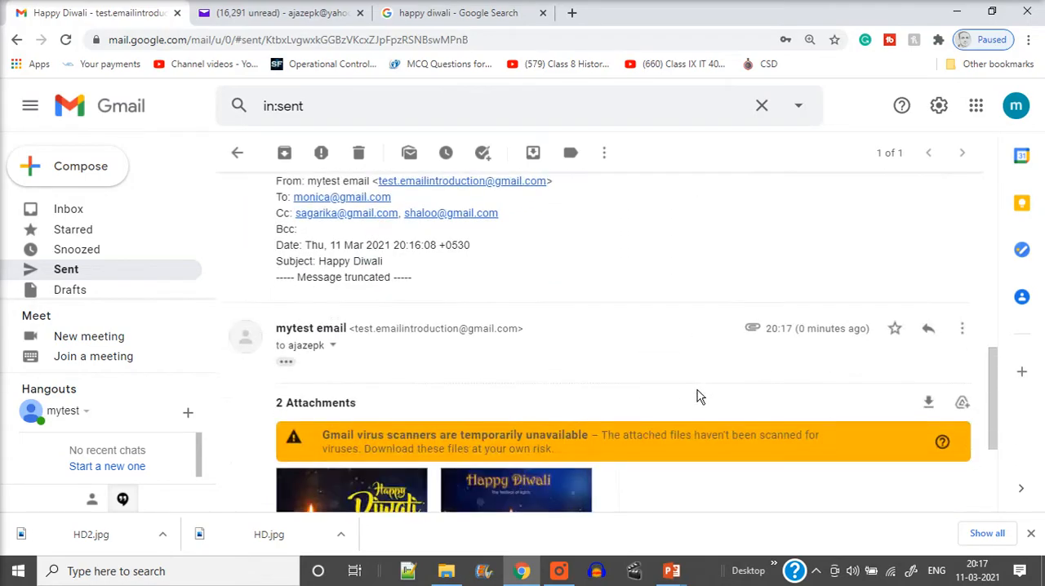
scroll(641, 398, down, 1)
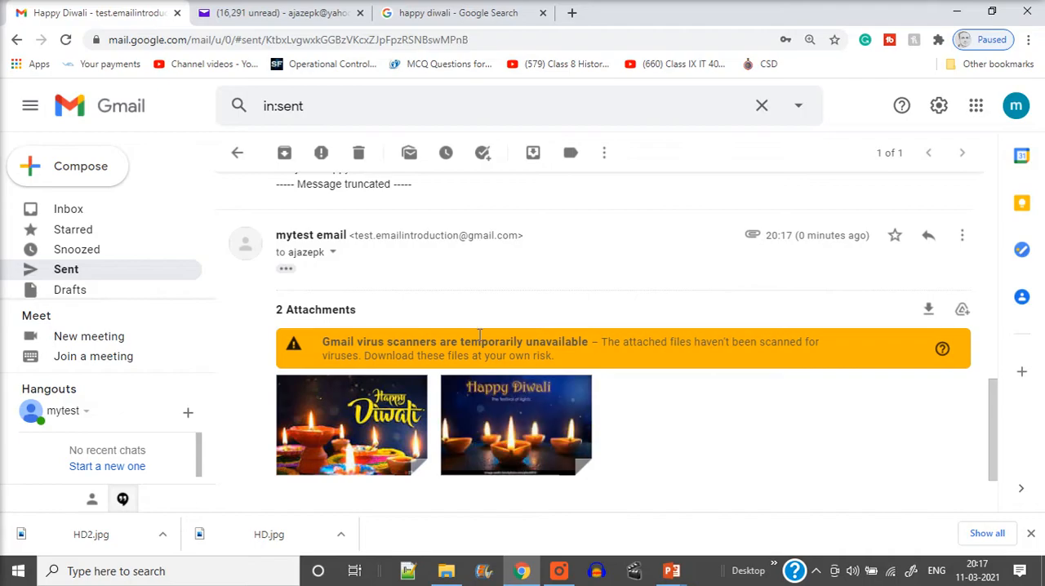
click(331, 254)
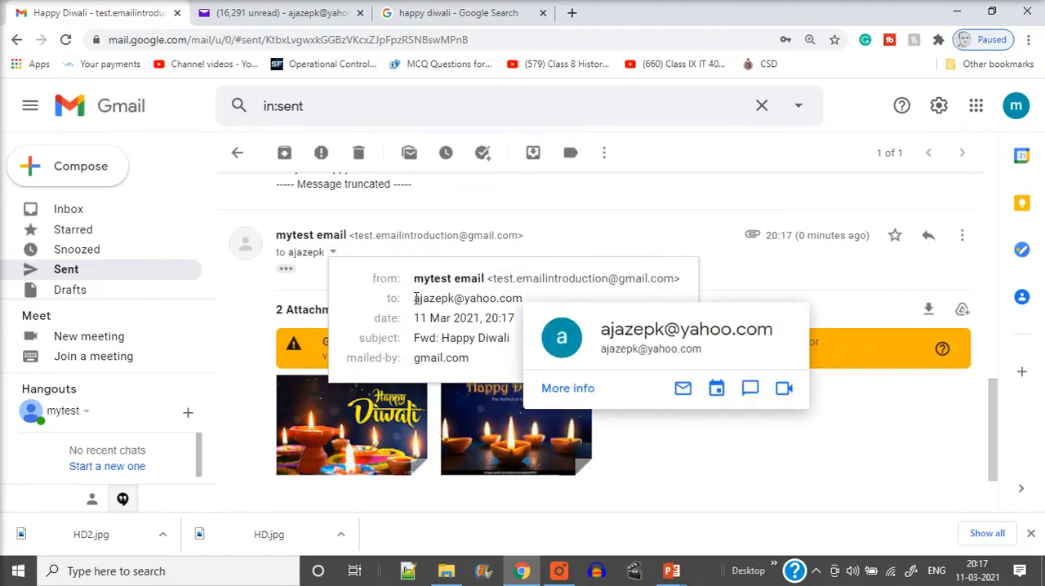
drag(416, 298, 537, 299)
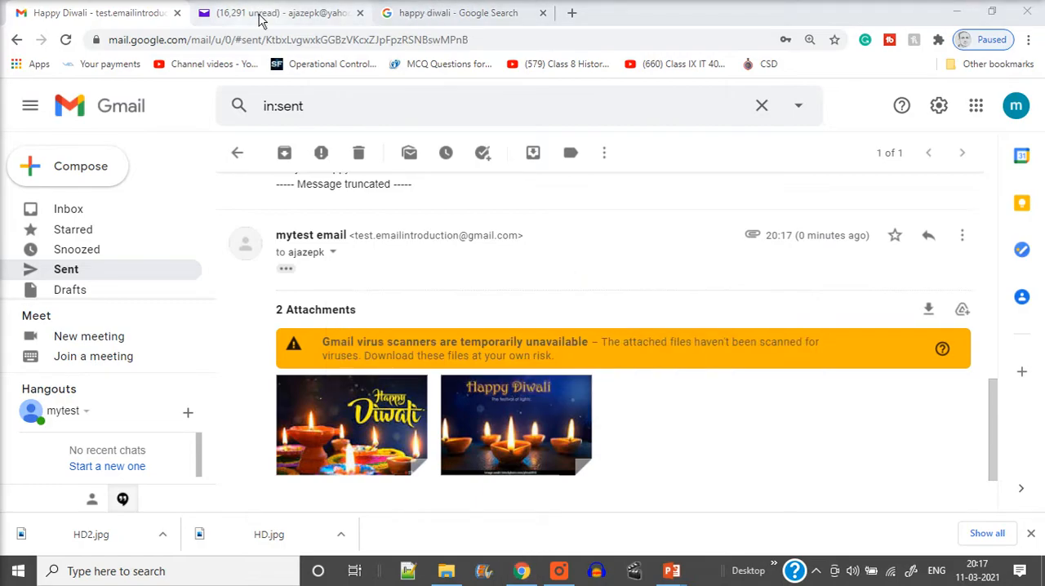
Step: Switch to Yahoo Mail, reload the mailbox, and look in the Spam folder and the Inbox for the forwarded message
click(255, 8)
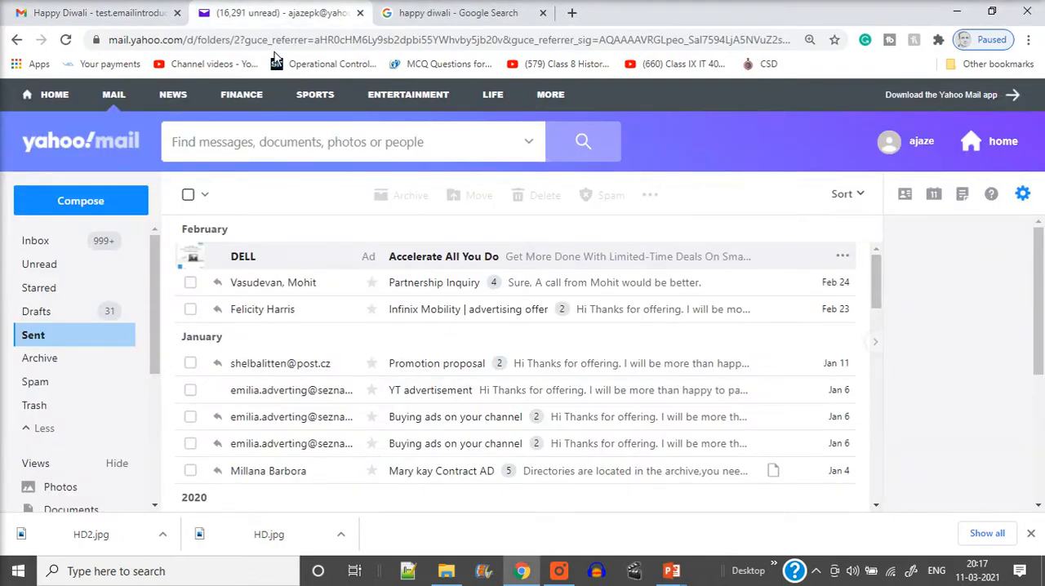
click(67, 40)
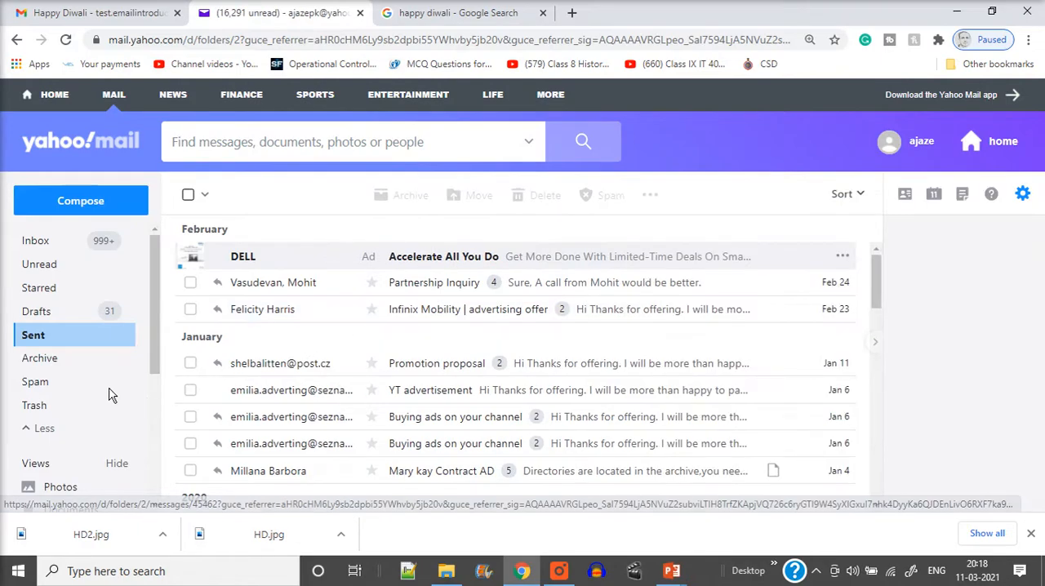
click(37, 386)
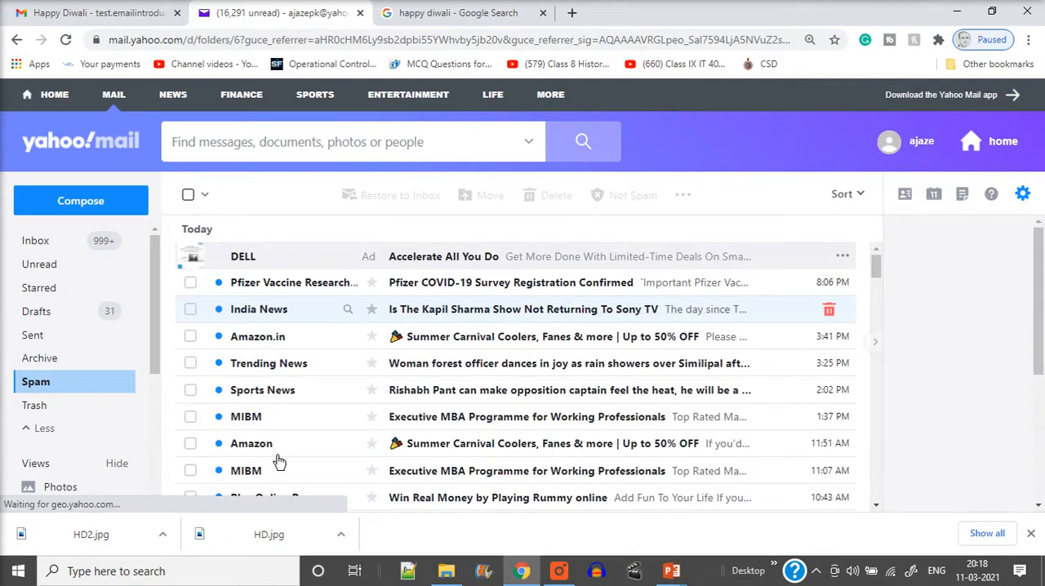
click(35, 243)
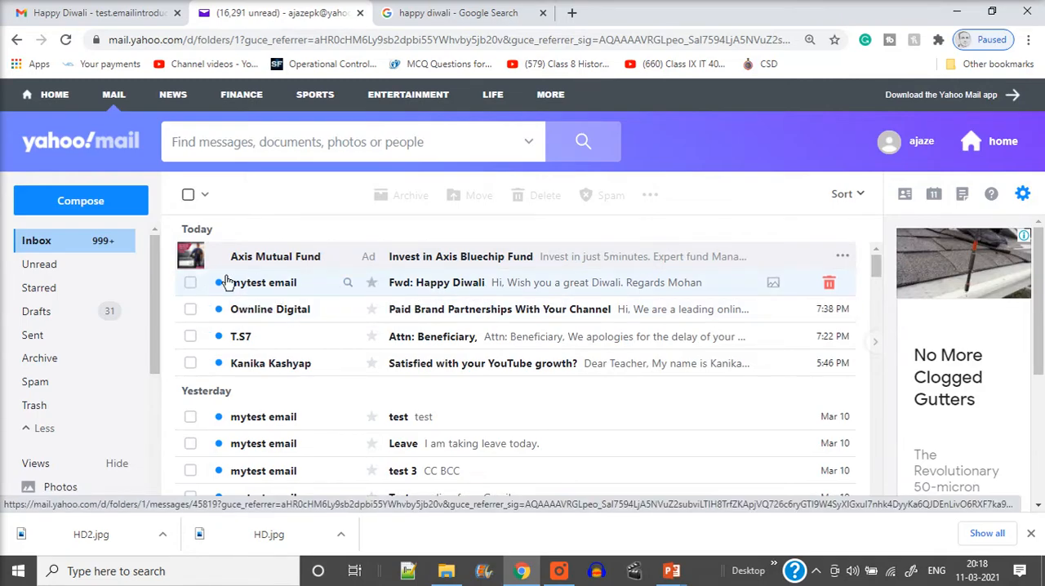
Step: Review the Mail Delivery Subsystem message in Gmail once more and return to the Yahoo Mail inbox
click(106, 13)
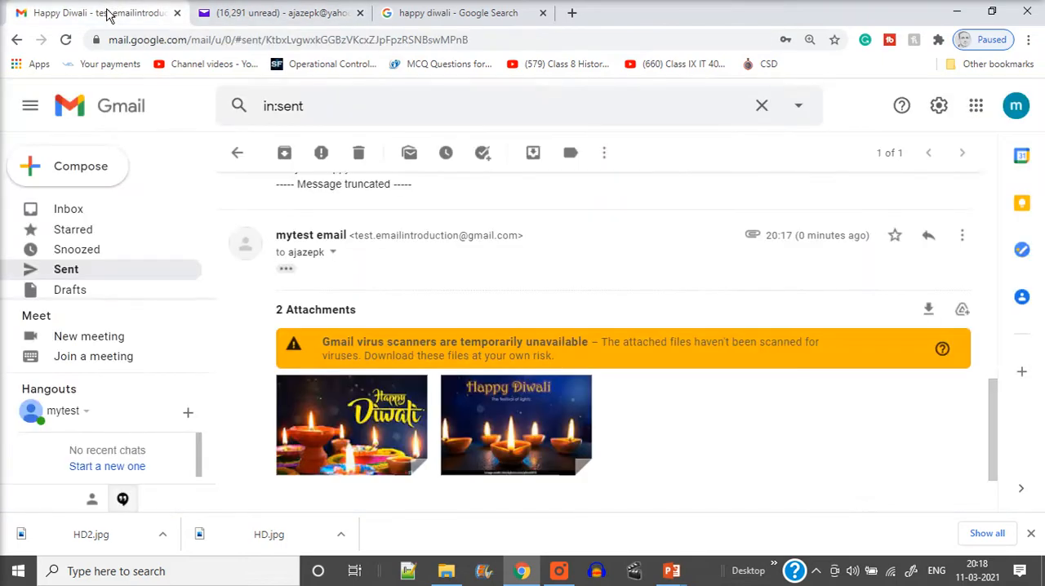
scroll(392, 315, up, 10)
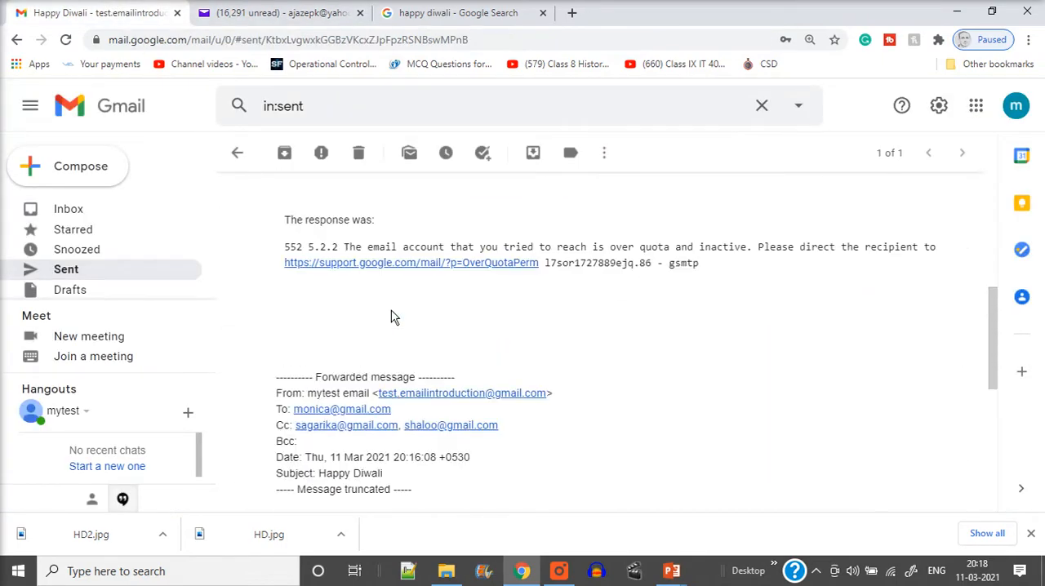
click(300, 13)
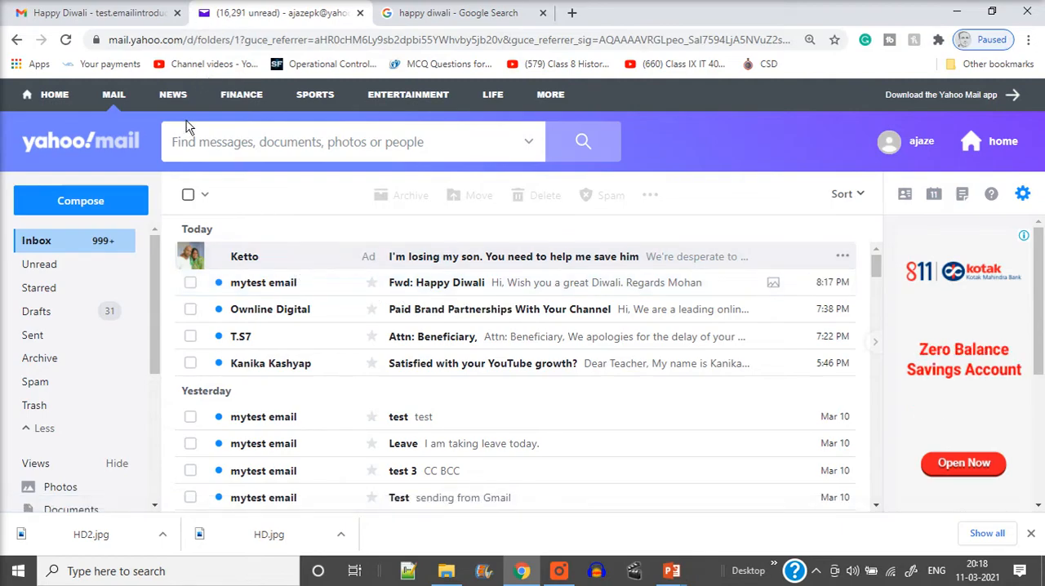
Step: Open the Fwd: Happy Diwali message in the Yahoo inbox and check its sender, recipient and greeting text
click(518, 290)
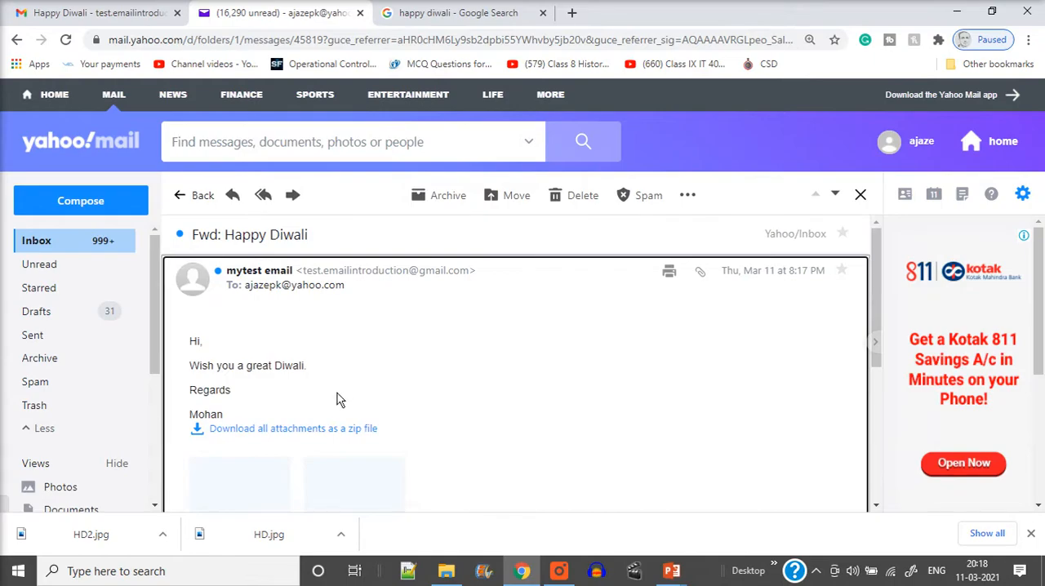
scroll(354, 370, down, 1)
scroll(363, 367, up, 1)
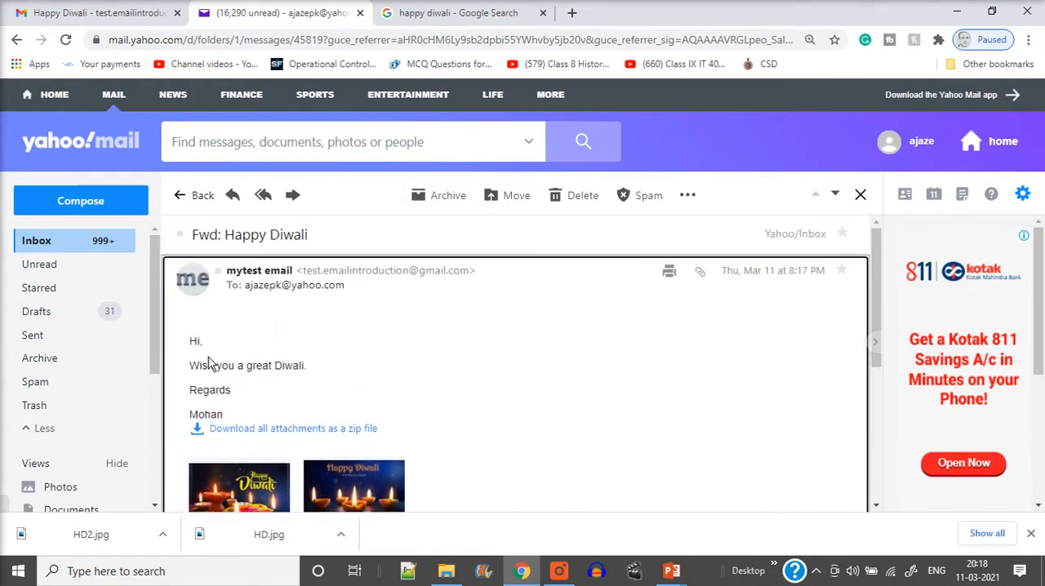
drag(181, 343, 210, 404)
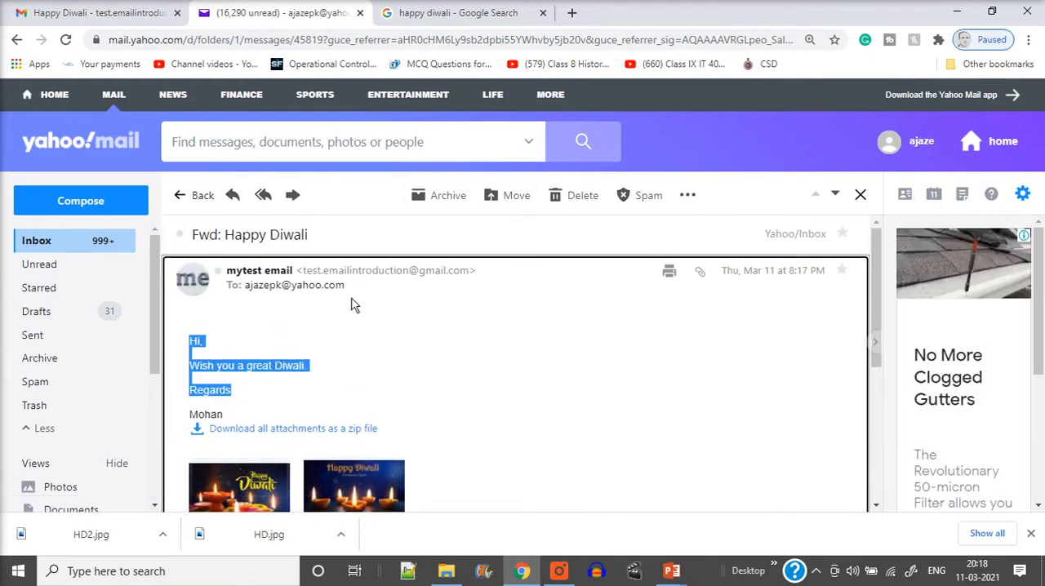
click(406, 304)
mouse_move(307, 294)
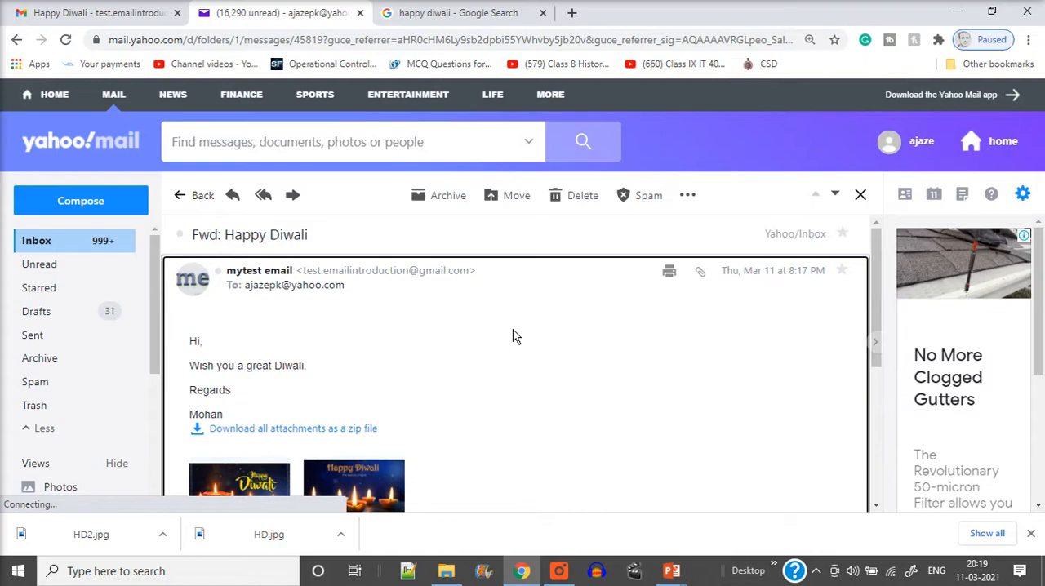
Step: Preview the HD.jpg attachment of the forwarded message and look over the attachments and reply options
scroll(294, 338, down, 1)
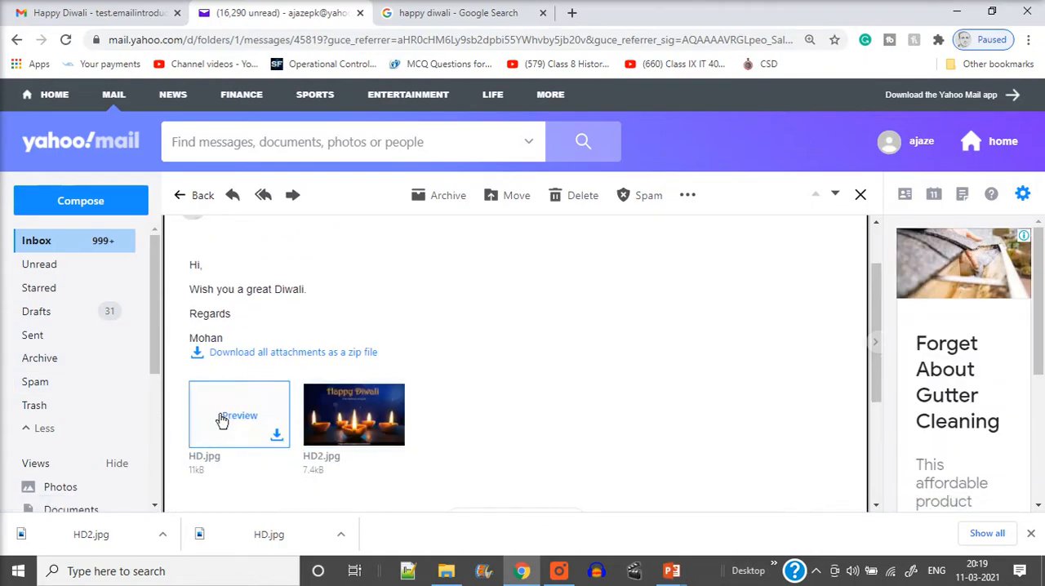
click(237, 420)
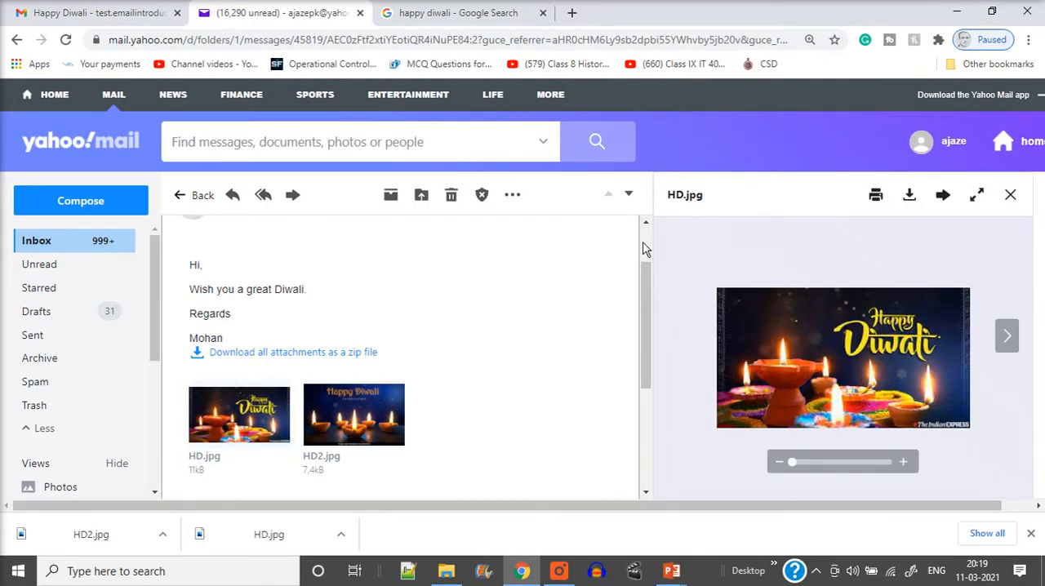
scroll(256, 369, down, 1)
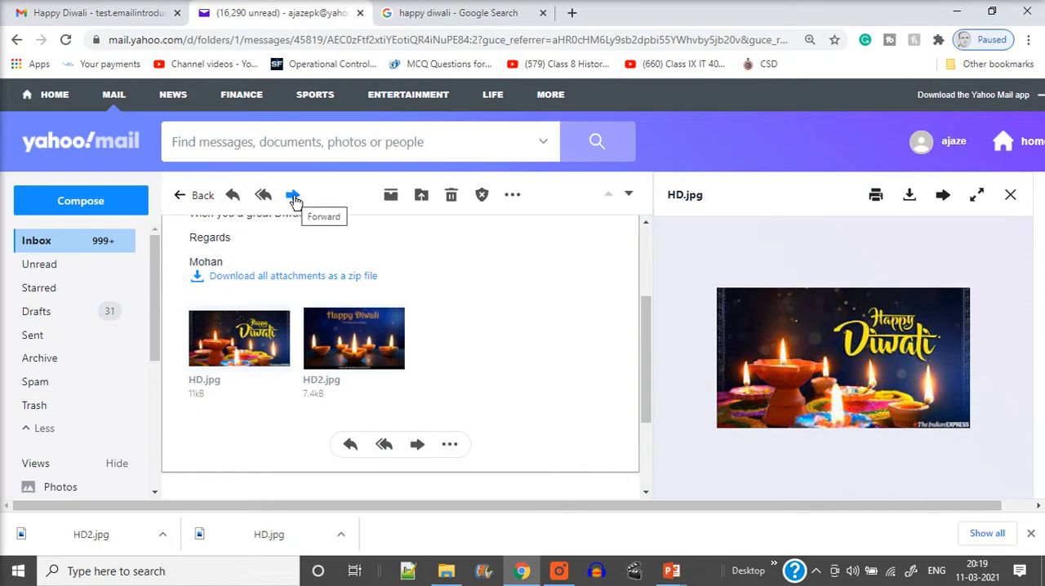
Step: Go back to the start of the Happy Diwali conversation in Gmail, and switch to the running PowerPoint slide show
click(96, 8)
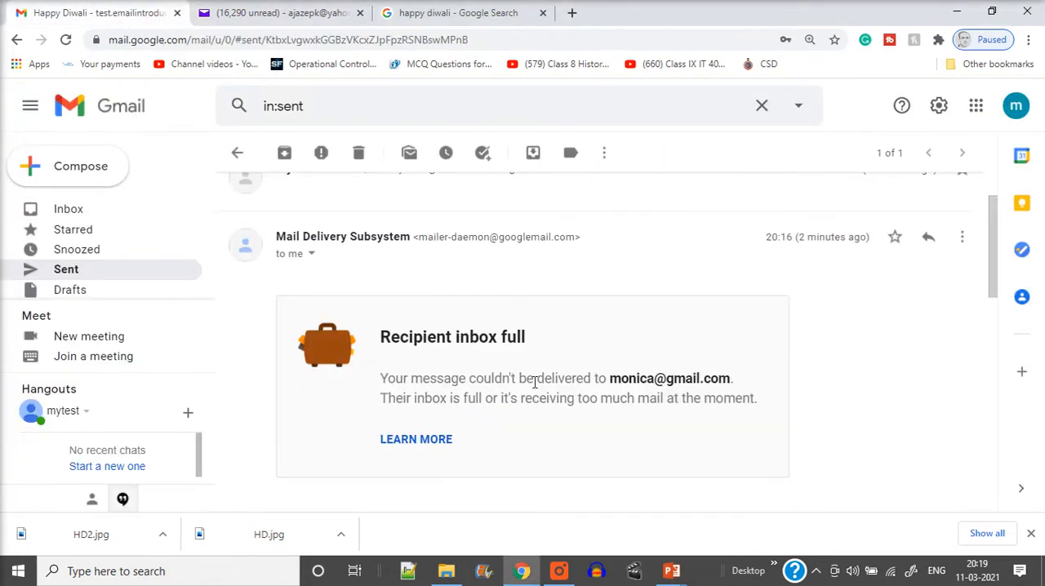
scroll(535, 383, up, 1)
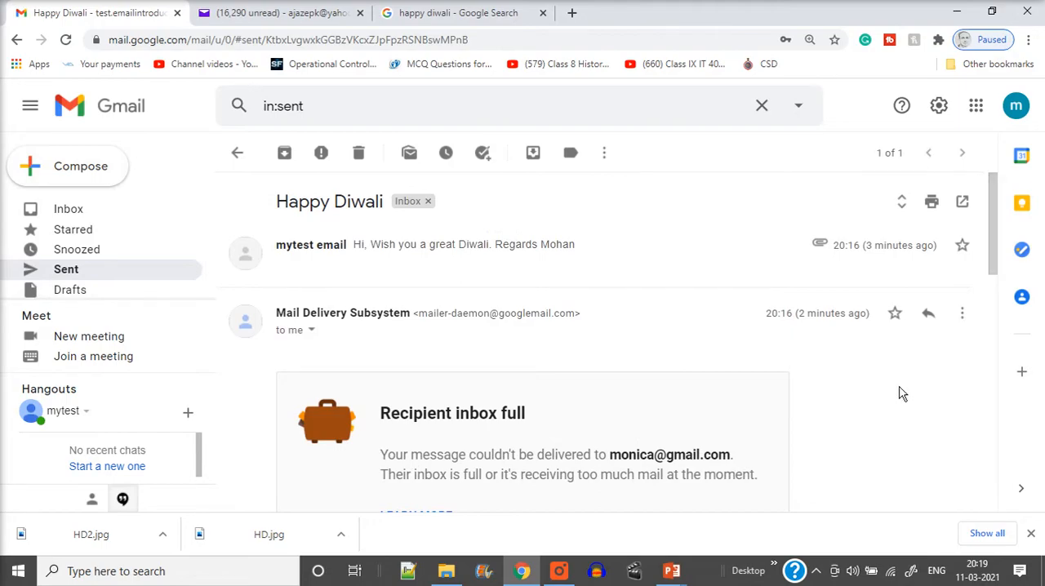
mouse_move(671, 570)
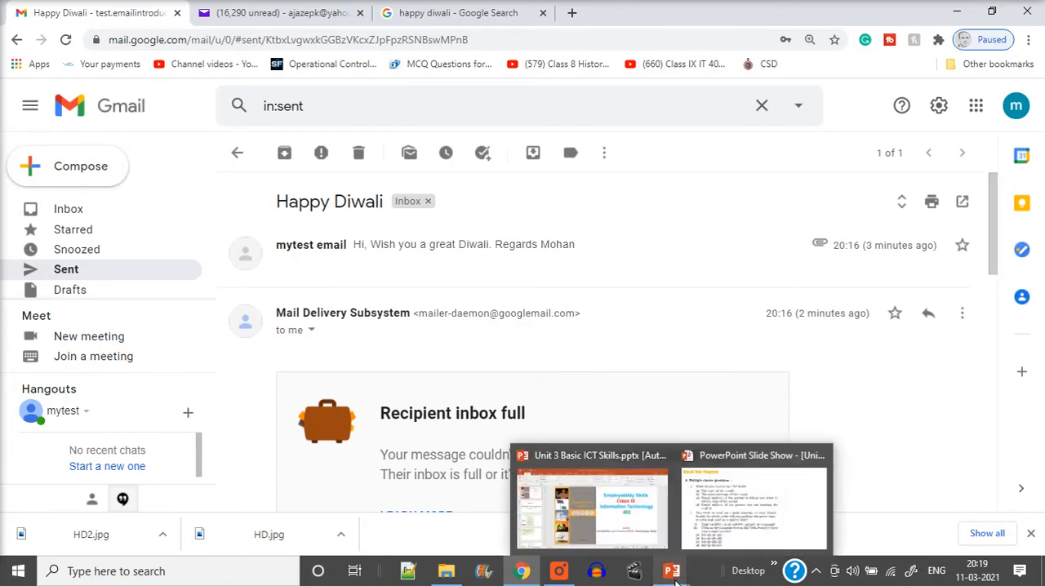
click(713, 498)
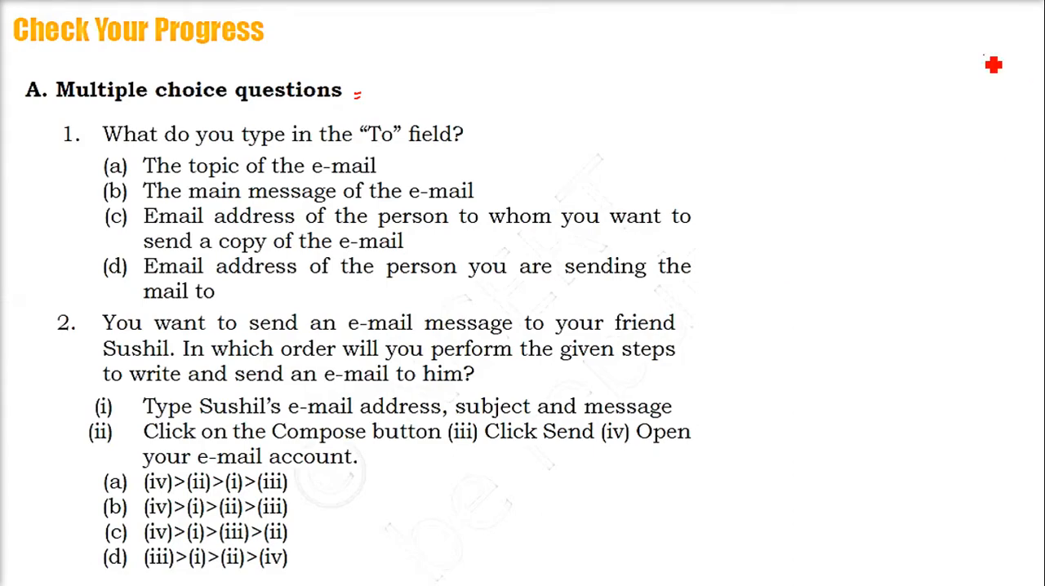